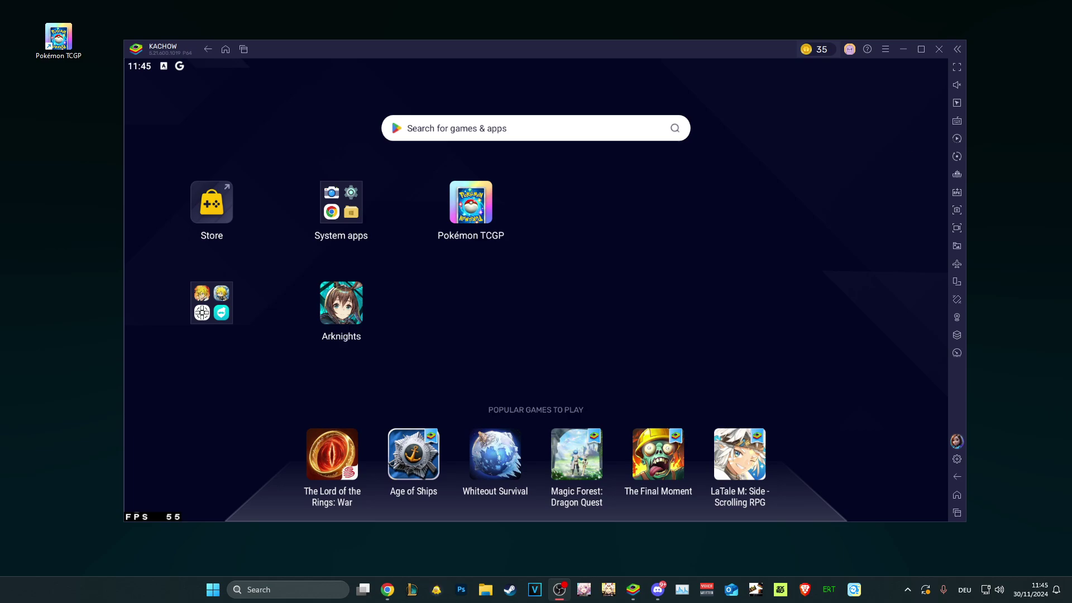
Open the Play Store from the System apps folder and start a search for apps and games
key("alt+Tab")
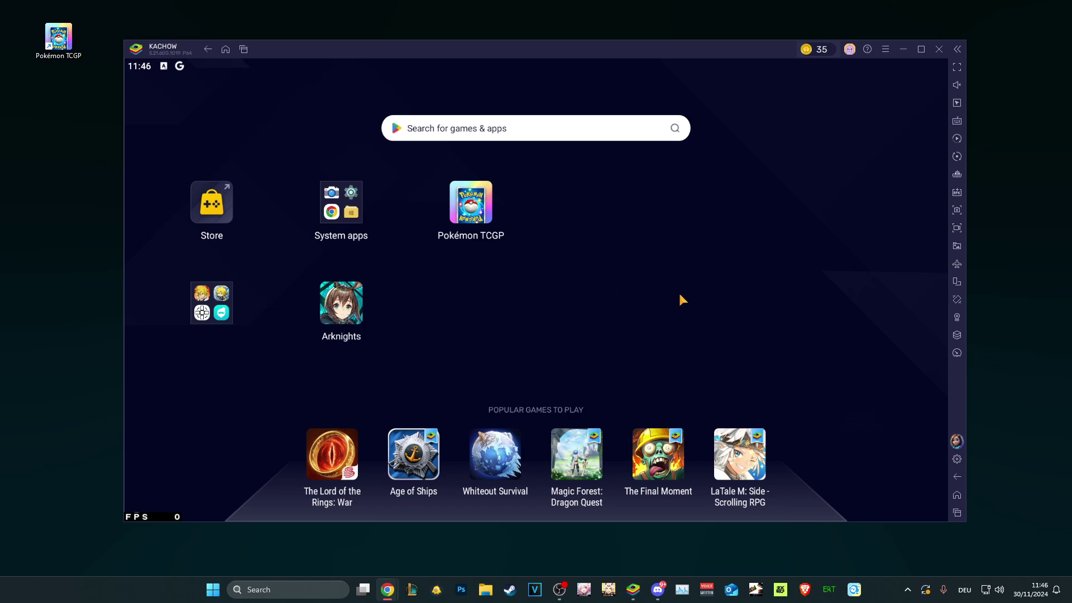
left_click(357, 210)
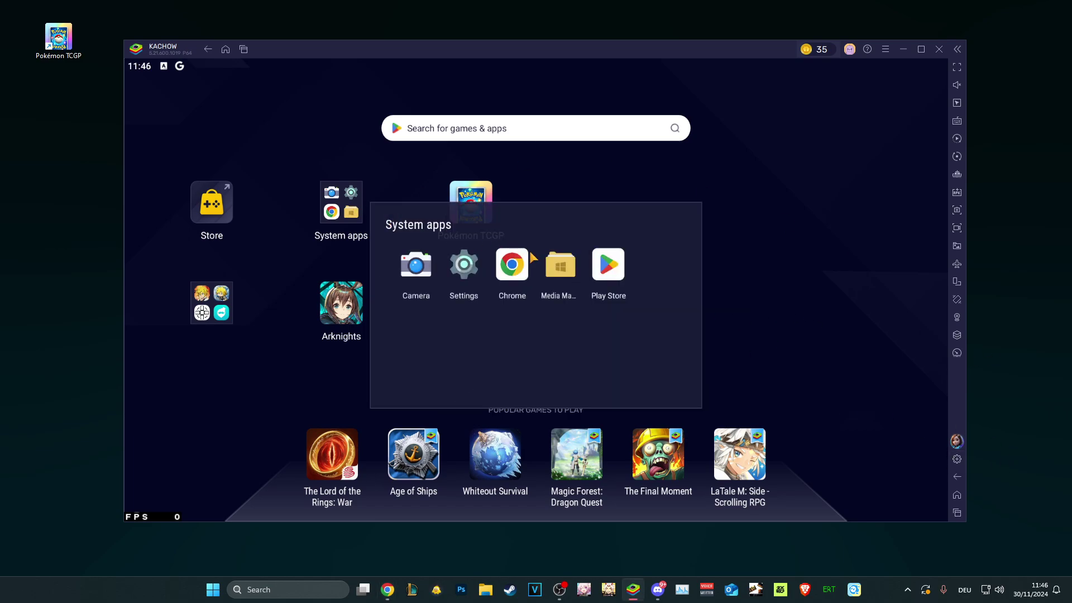
left_click(608, 270)
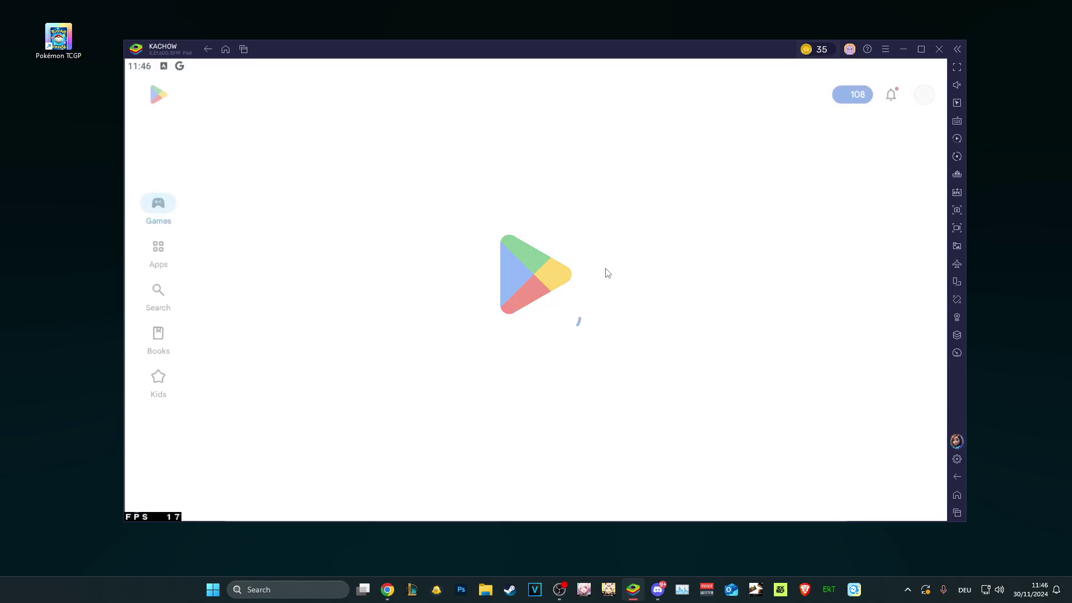
left_click(156, 291)
left_click(311, 98)
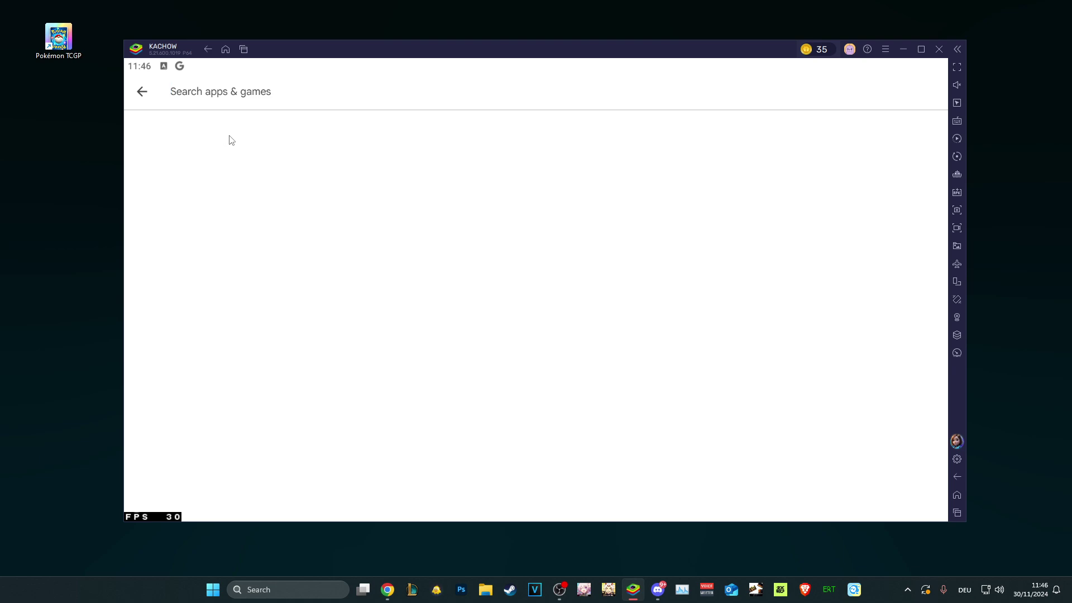
Search the Play Store for "pocket tcg" and look through the results
type("ppo")
key("BackSpace")
key("BackSpace")
type("oce")
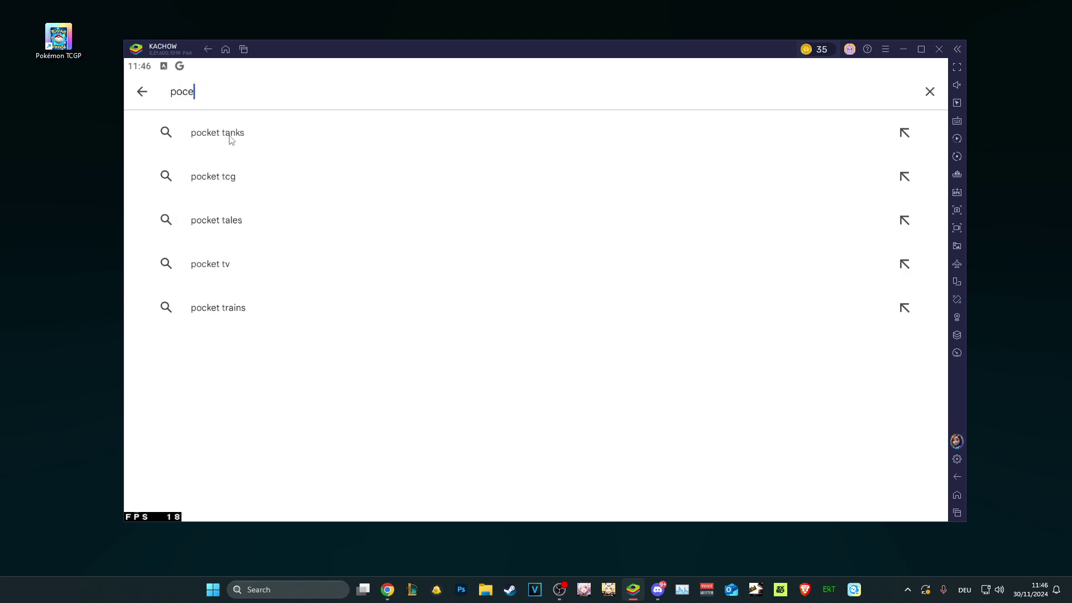
key("BackSpace")
type("ket tcg")
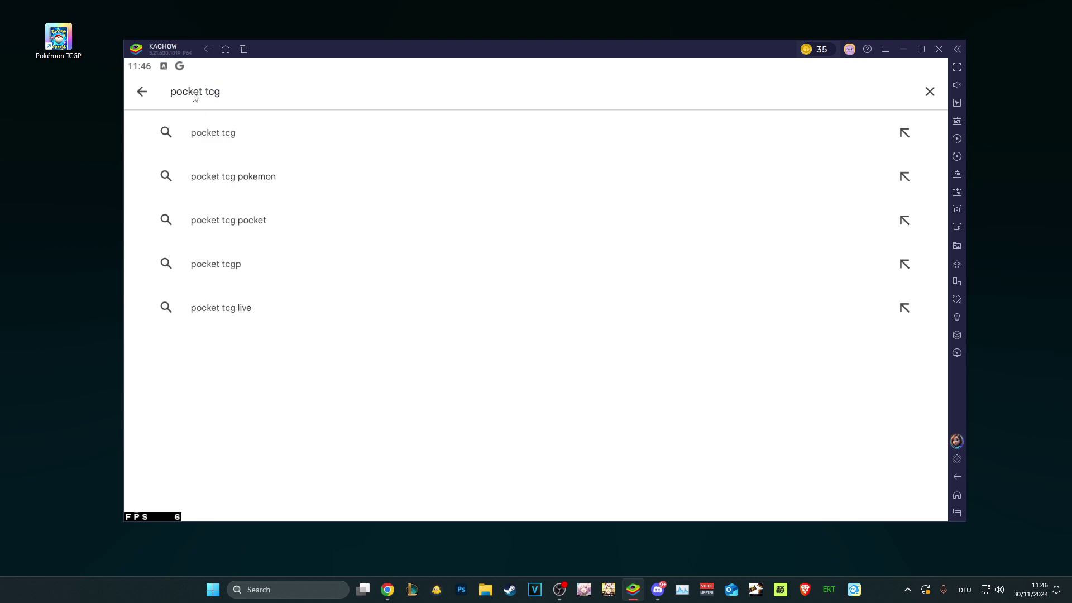
left_click(226, 134)
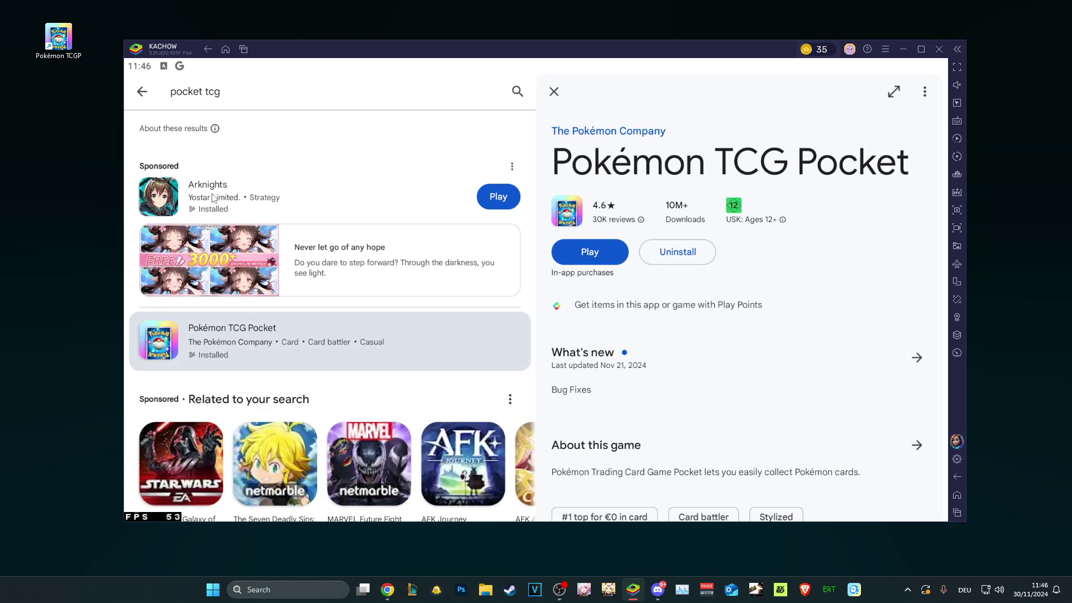
scroll(263, 240, "down", 2)
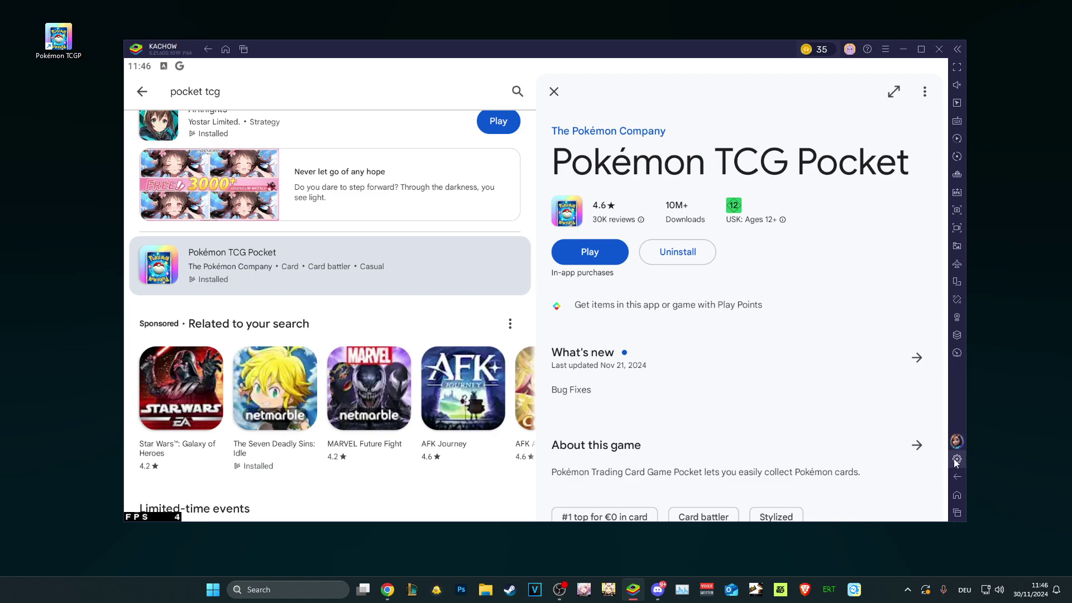
Set the emulator's predefined phone device profile to Samsung Galaxy S22 Ultra, save the changes and close the settings
left_click(956, 460)
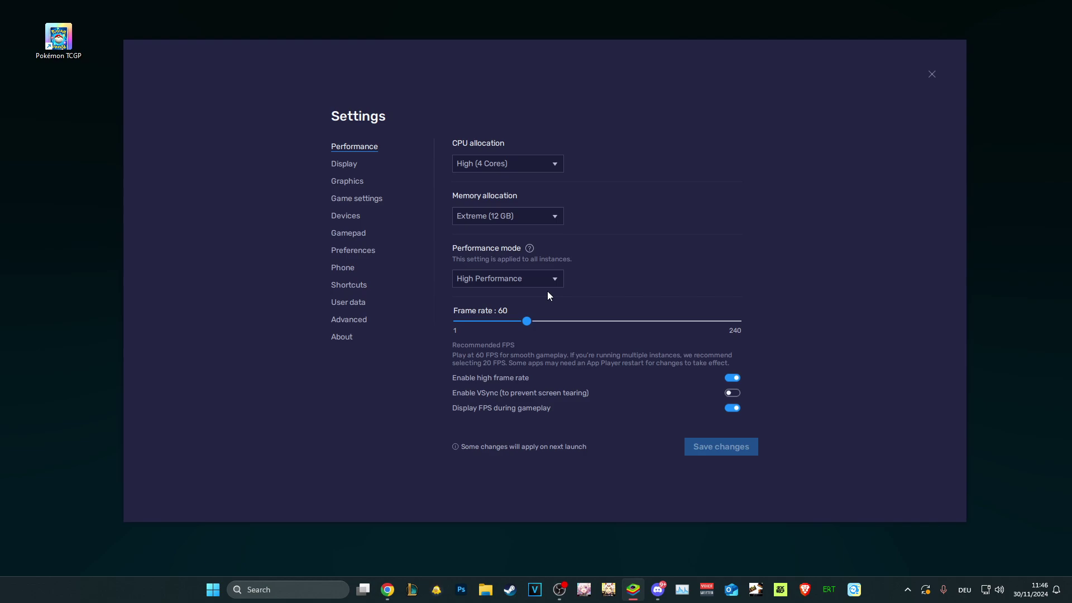
left_click(343, 271)
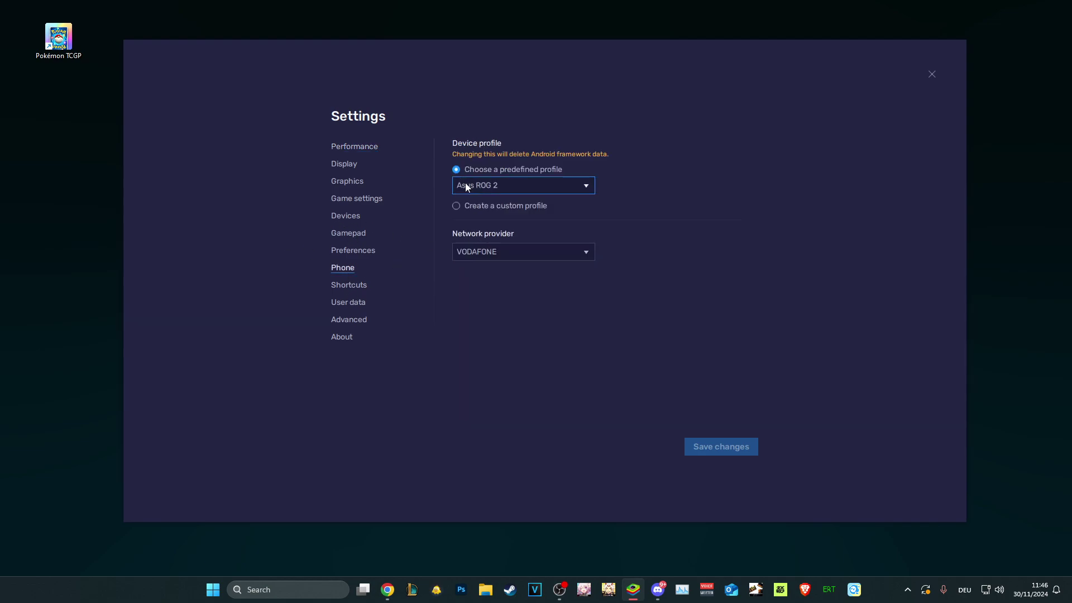
left_click(464, 182)
scroll(514, 246, "down", 3)
left_click(544, 252)
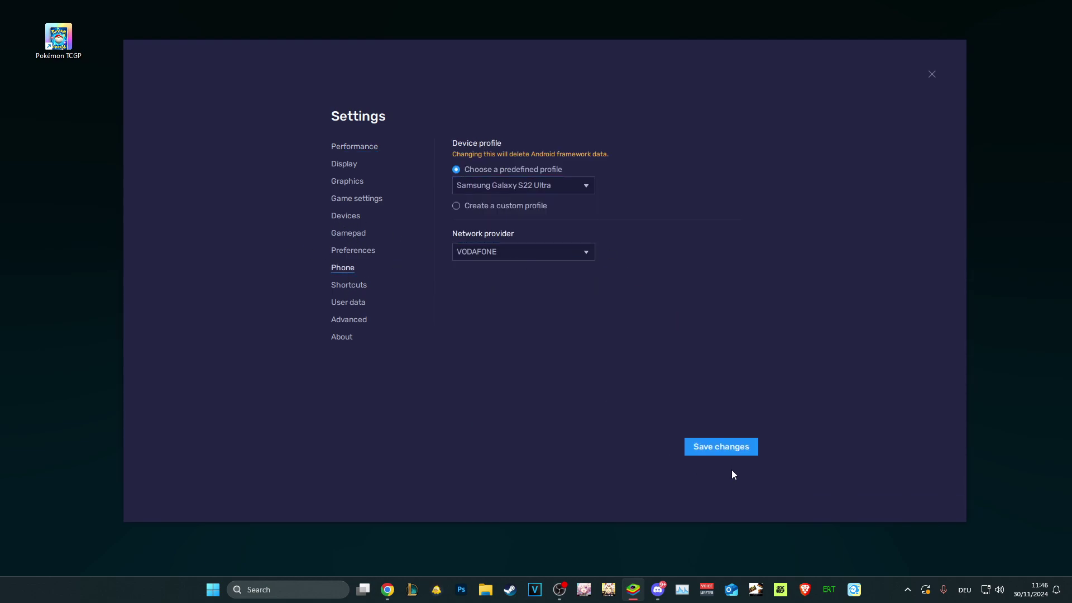
left_click(717, 446)
left_click(931, 75)
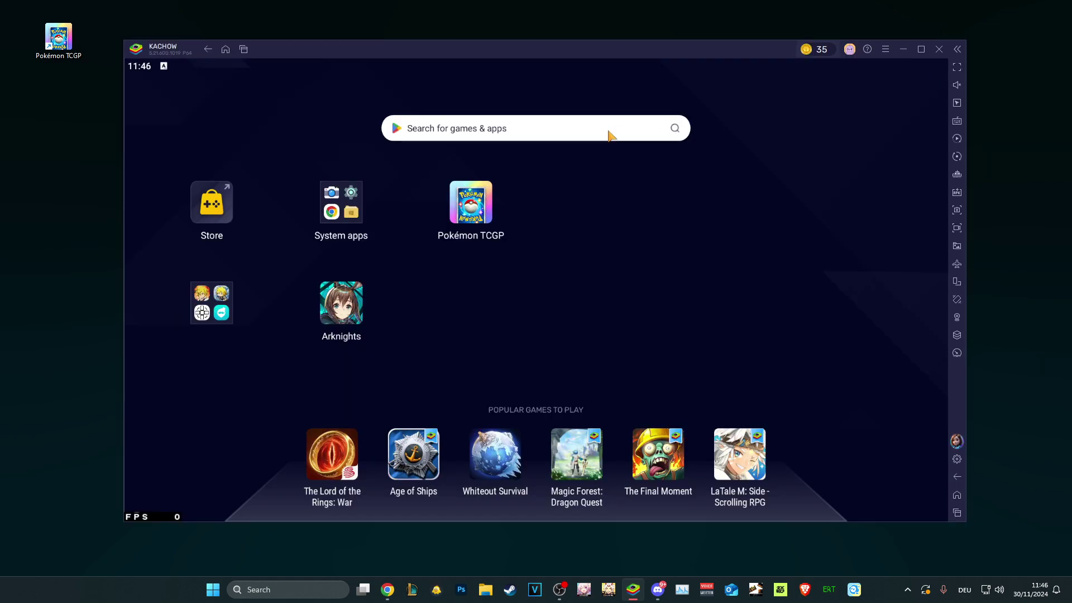
left_click(366, 204)
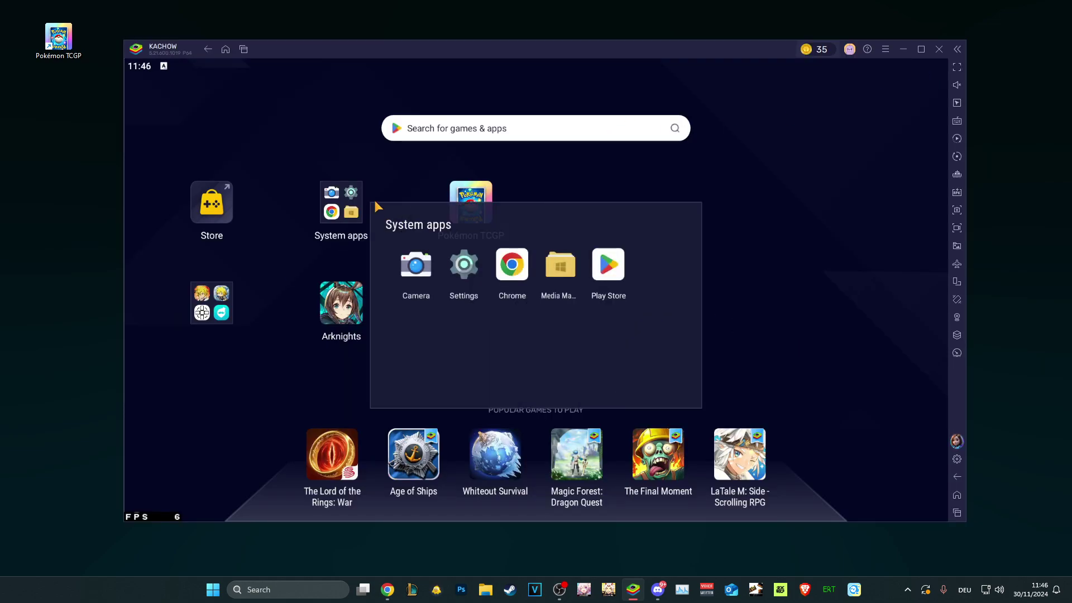
left_click(341, 130)
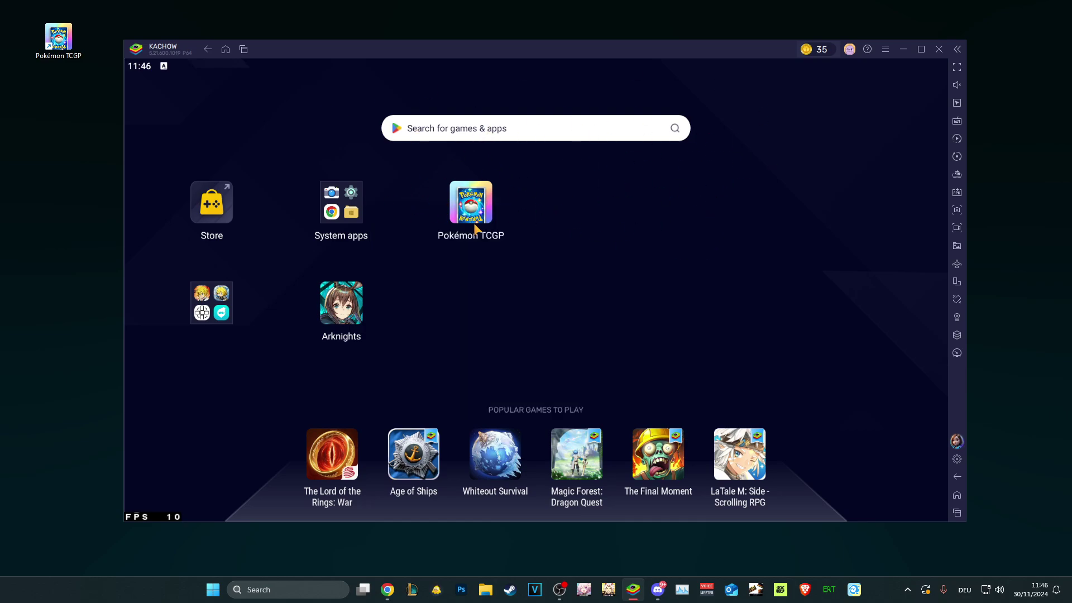
Delete the Pokémon TCGP shortcut from the Windows desktop
left_click(77, 34)
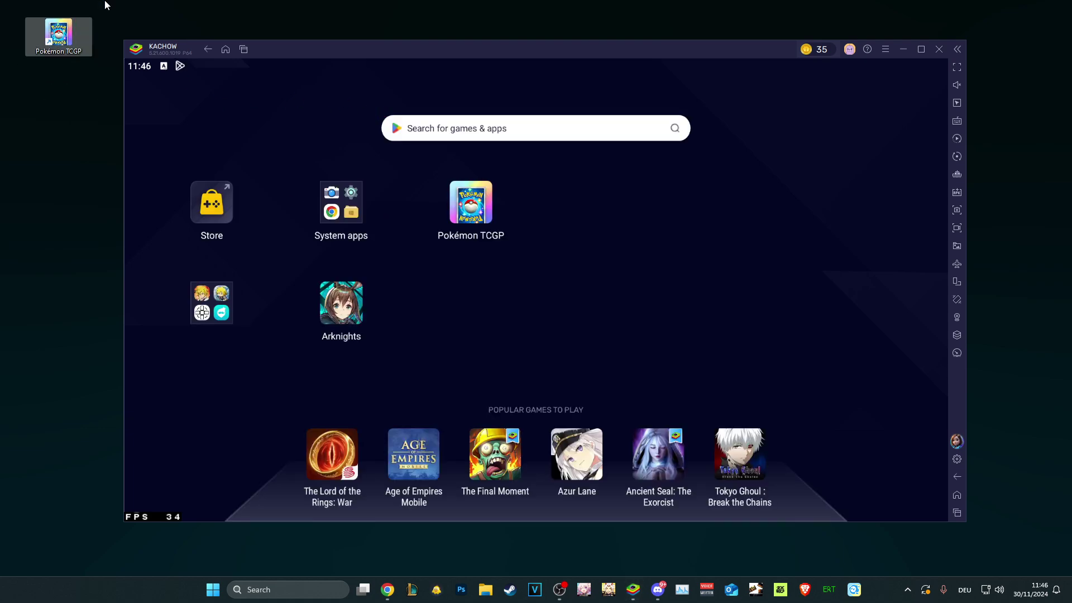
key("Delete")
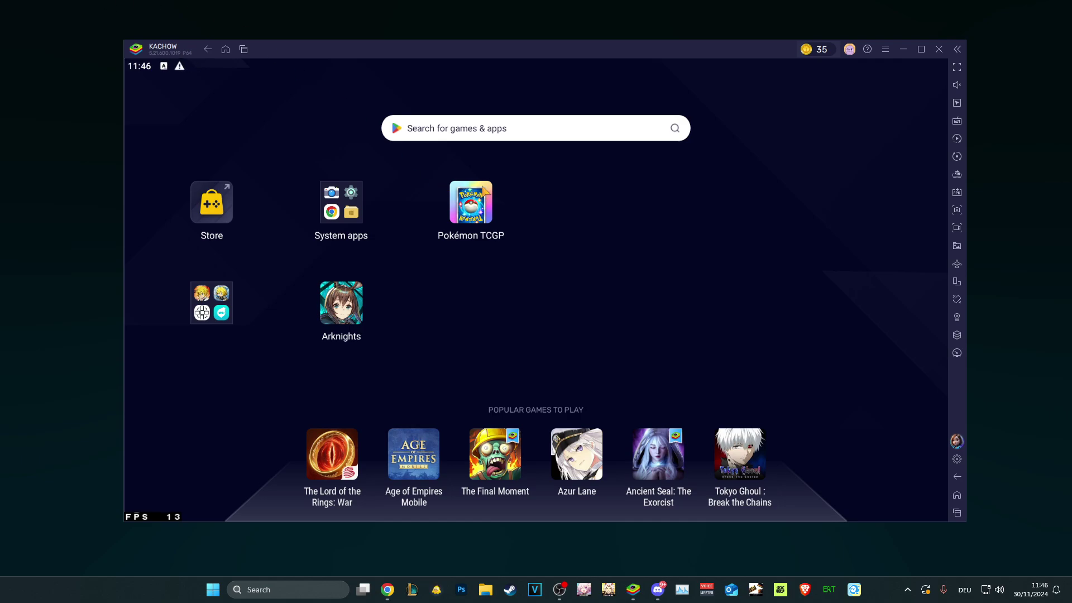
Review the emulator's display, graphics and performance settings, including the memory allocation and performance mode options
left_click(954, 459)
left_click(344, 168)
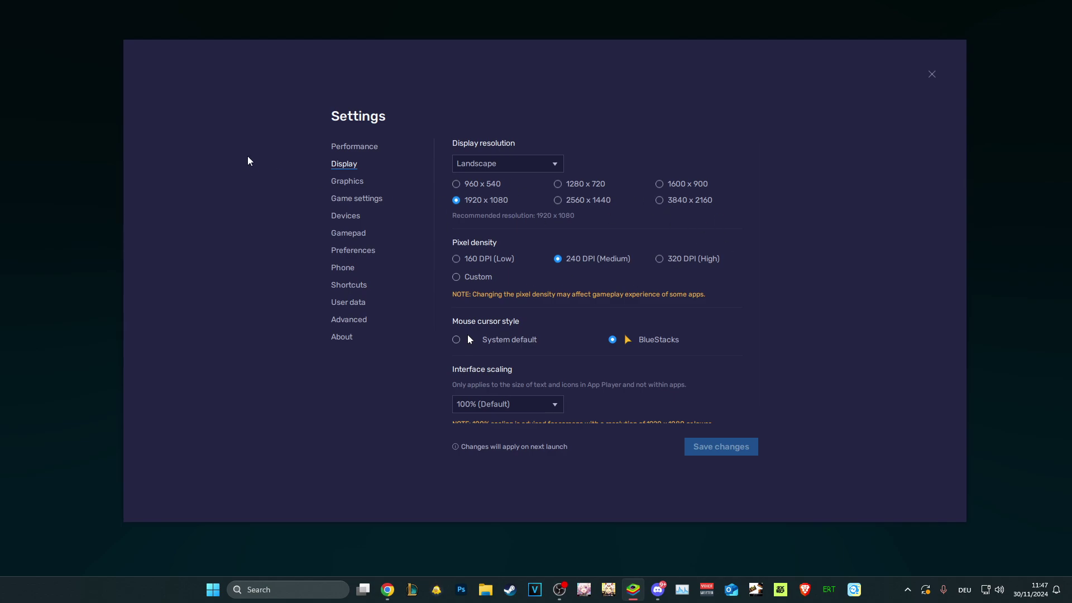
left_click(348, 182)
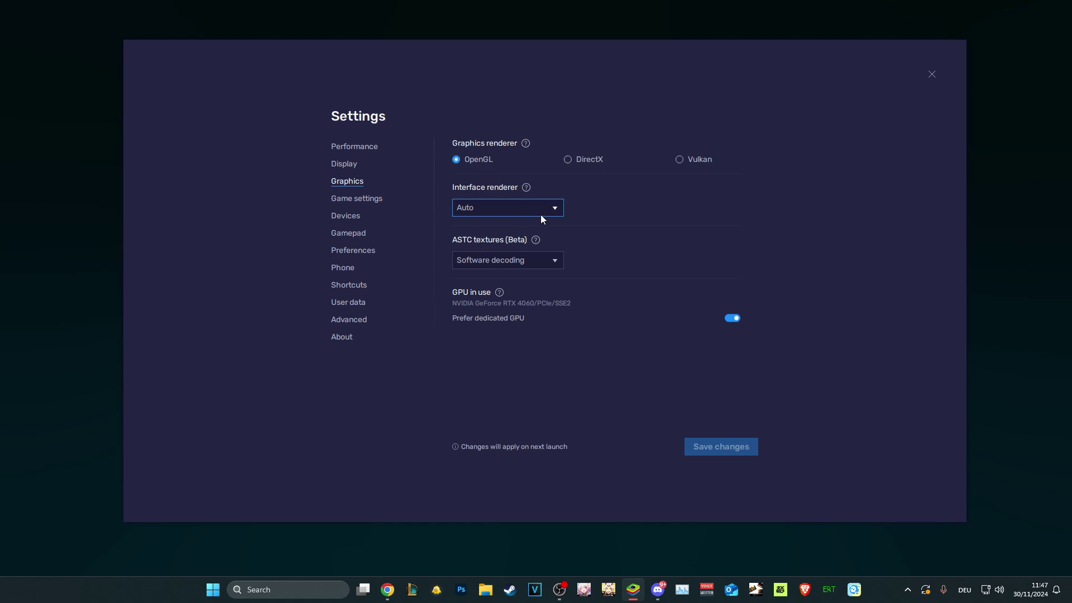
left_click(360, 146)
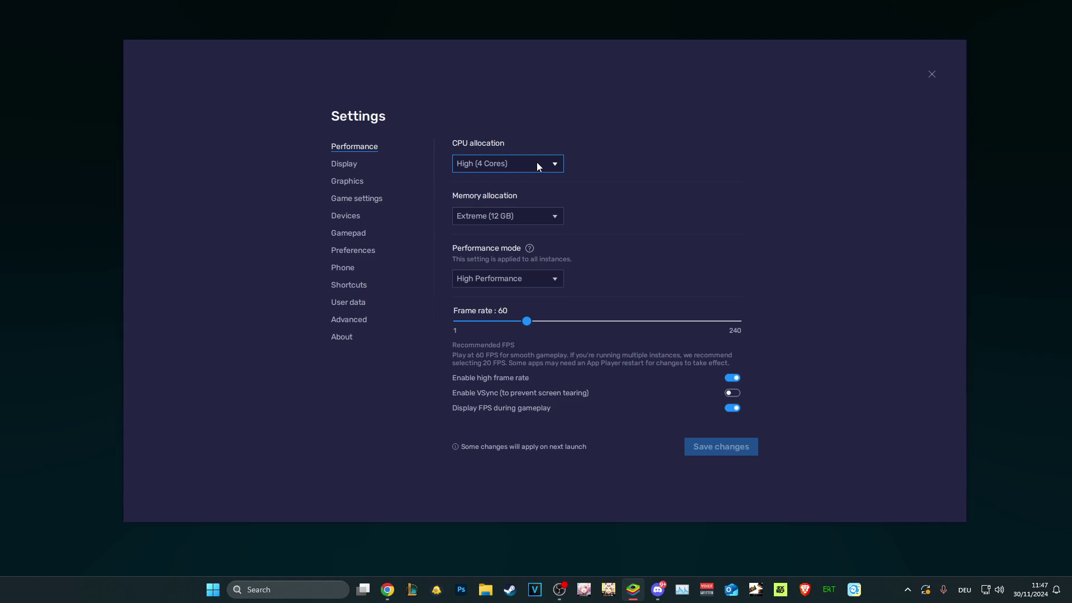
left_click(518, 209)
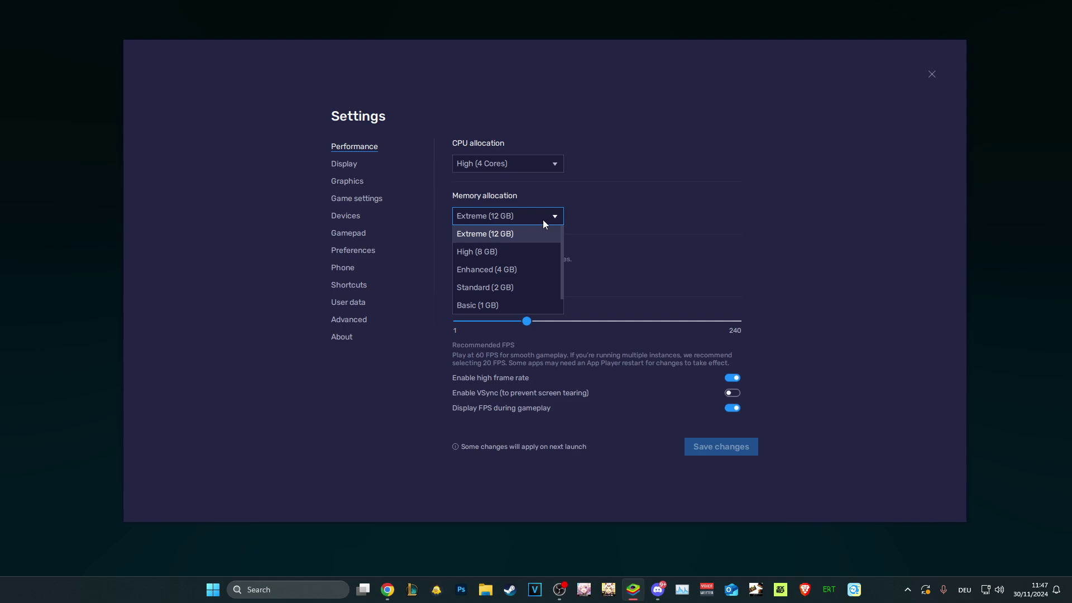
left_click(658, 215)
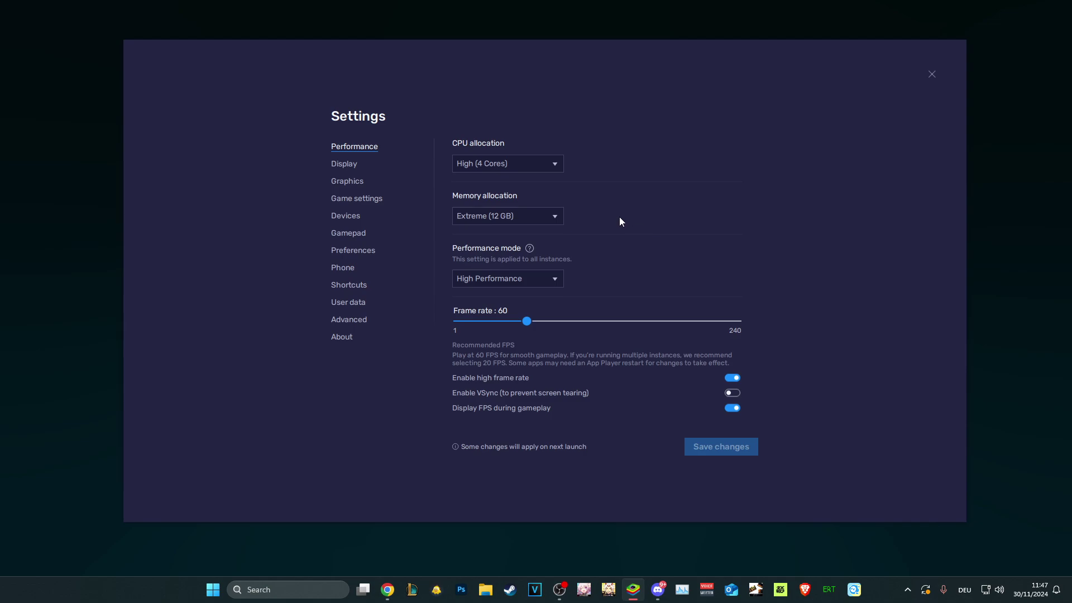
left_click(509, 275)
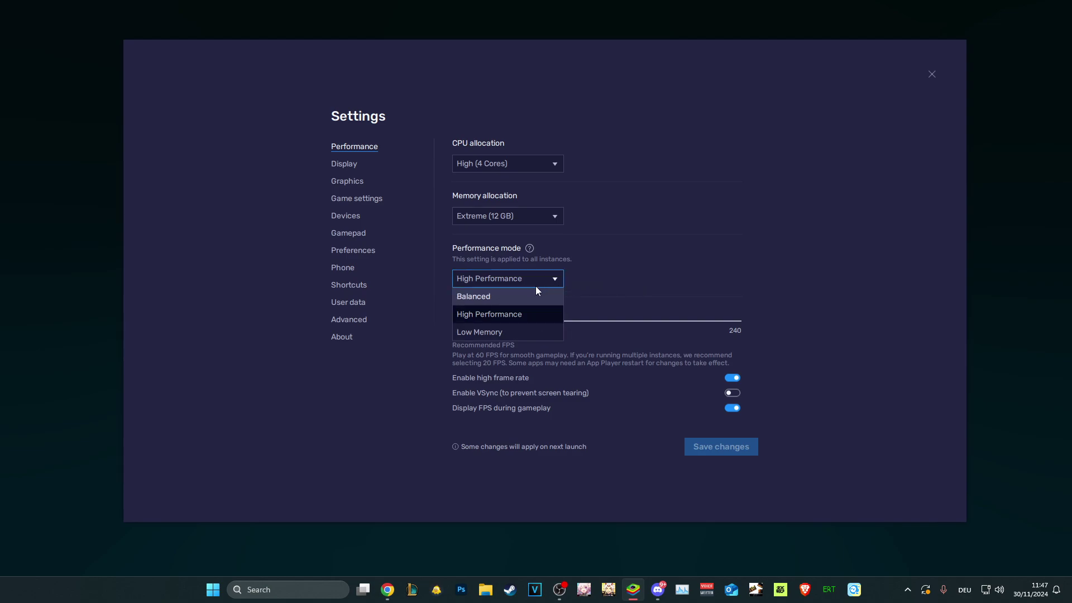
left_click(579, 263)
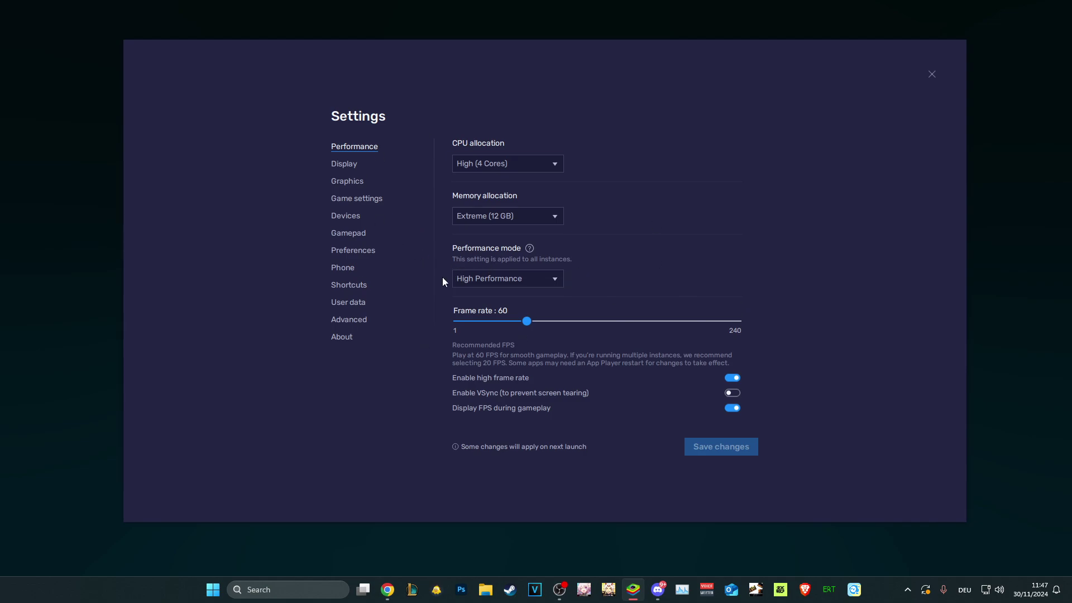
Check the fullscreen launch options in the game settings, review the display resolution again and close the settings
left_click(349, 188)
left_click(353, 200)
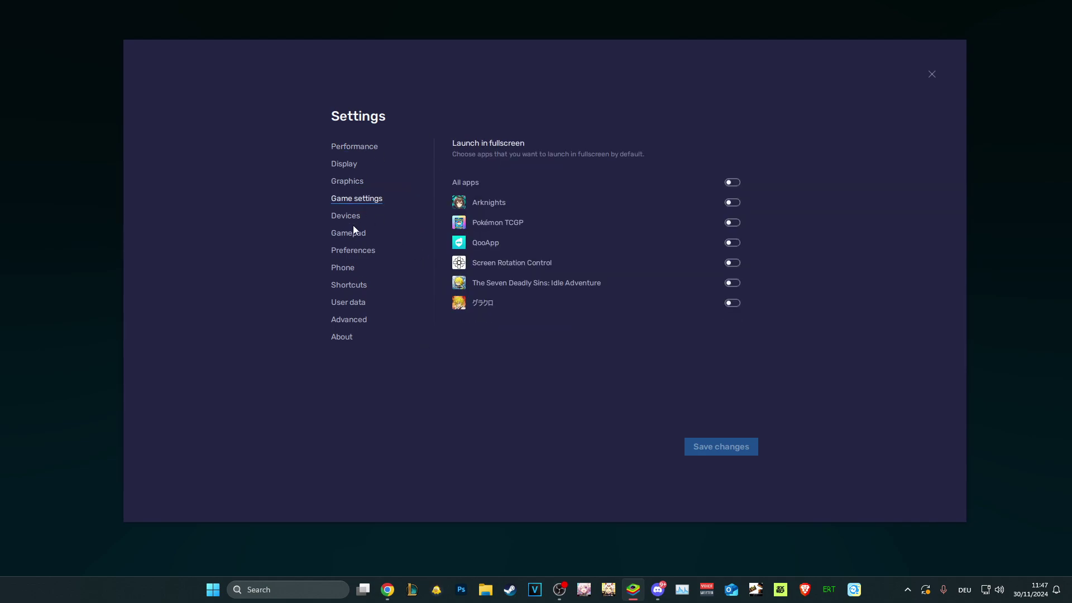
left_click(342, 146)
left_click(340, 163)
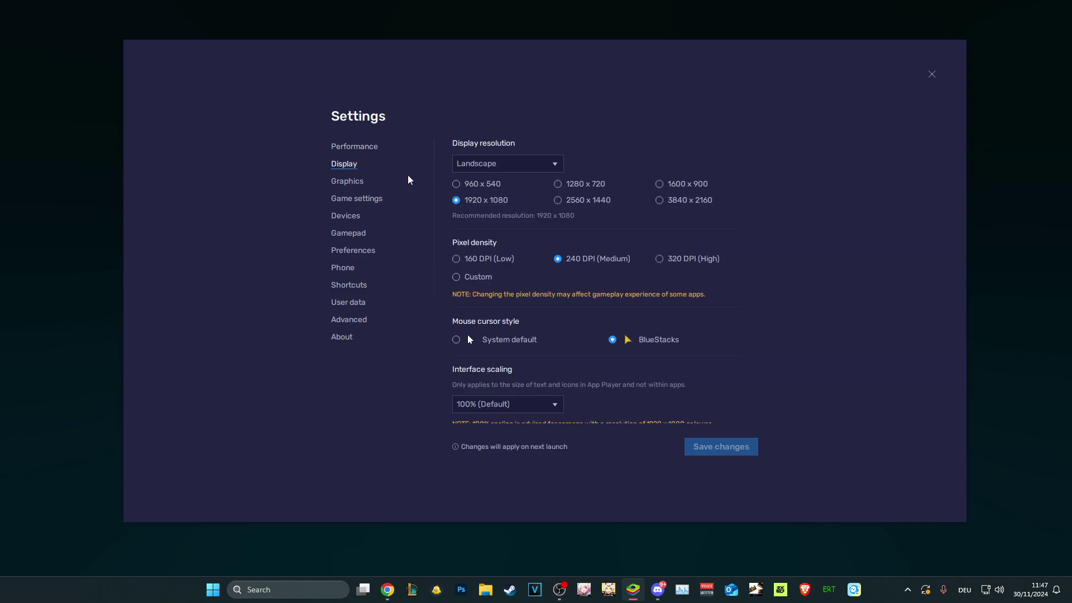
left_click(931, 75)
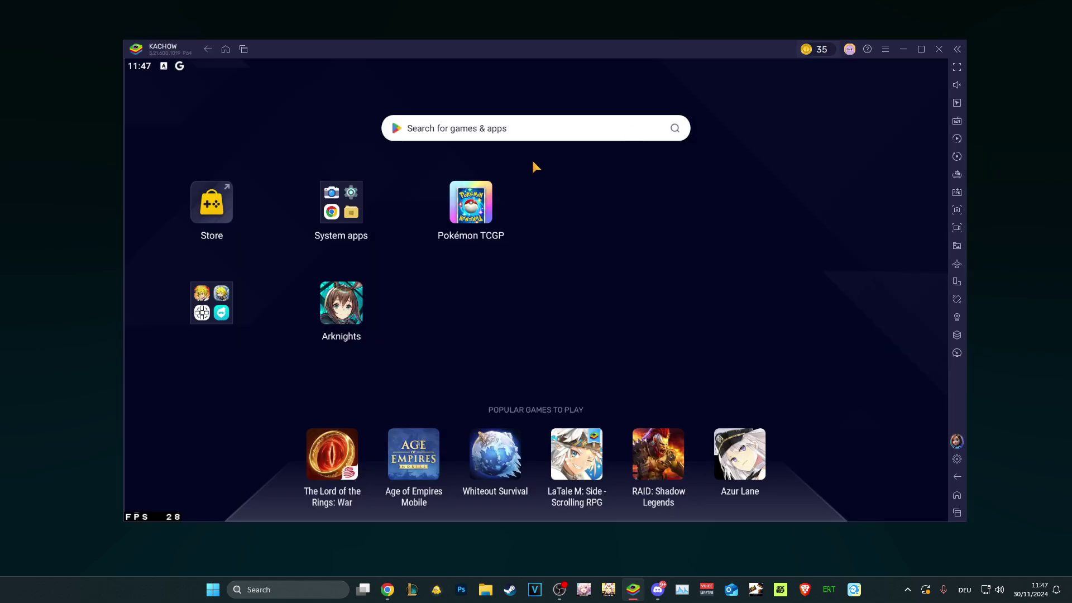
Launch Pokémon TCGP to view its default orientation, and return to the emulator's home screen
left_click(478, 211)
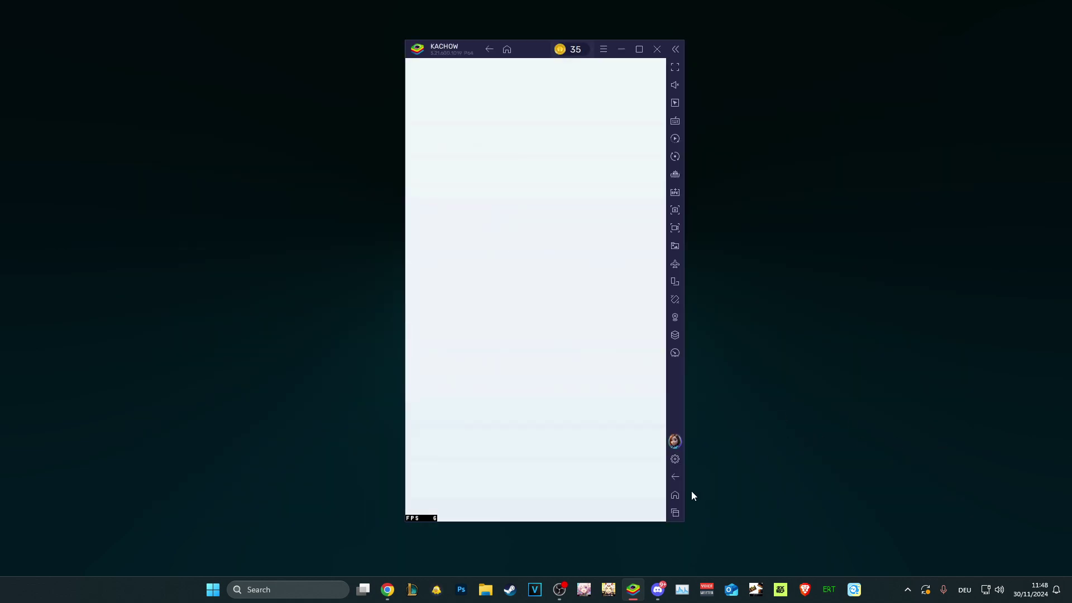
left_click(675, 495)
Open Screen Rotation Control from the apps folder, set the rotation direction to Landscape and close its dialog
left_click(218, 312)
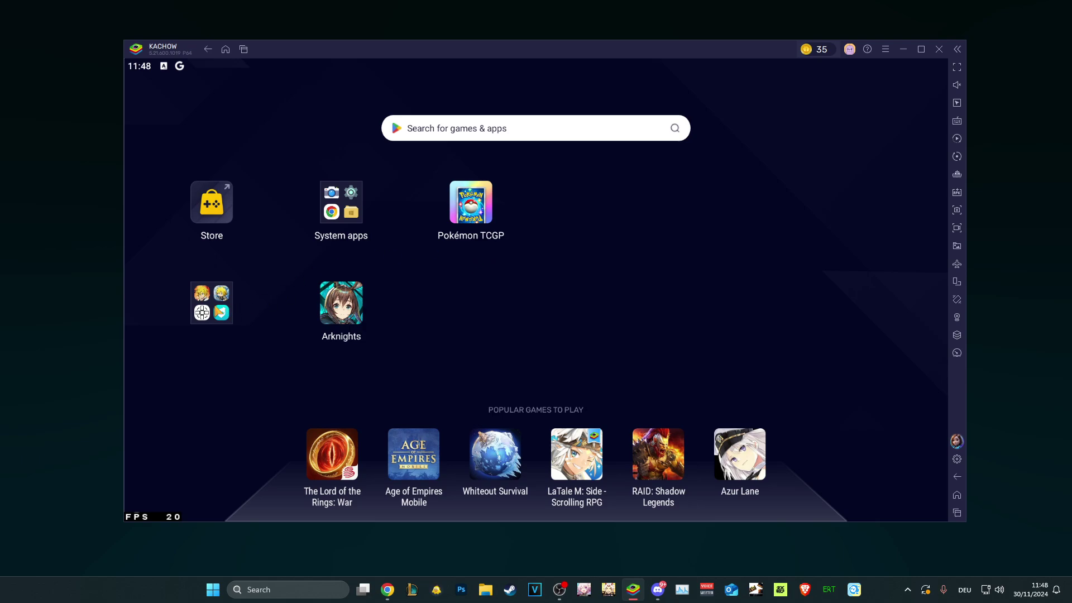
left_click(507, 262)
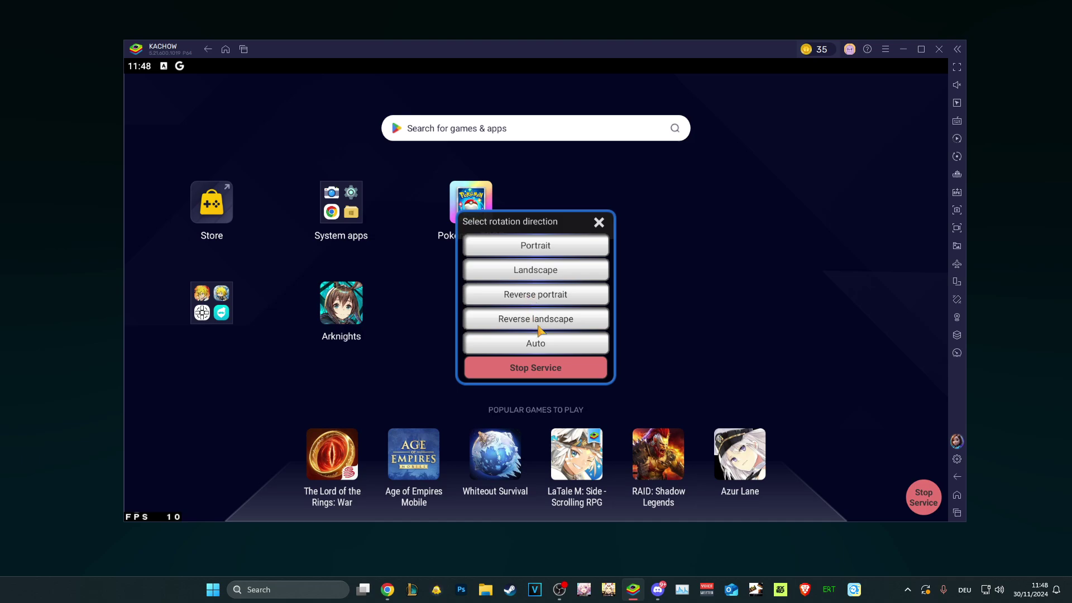
left_click(546, 262)
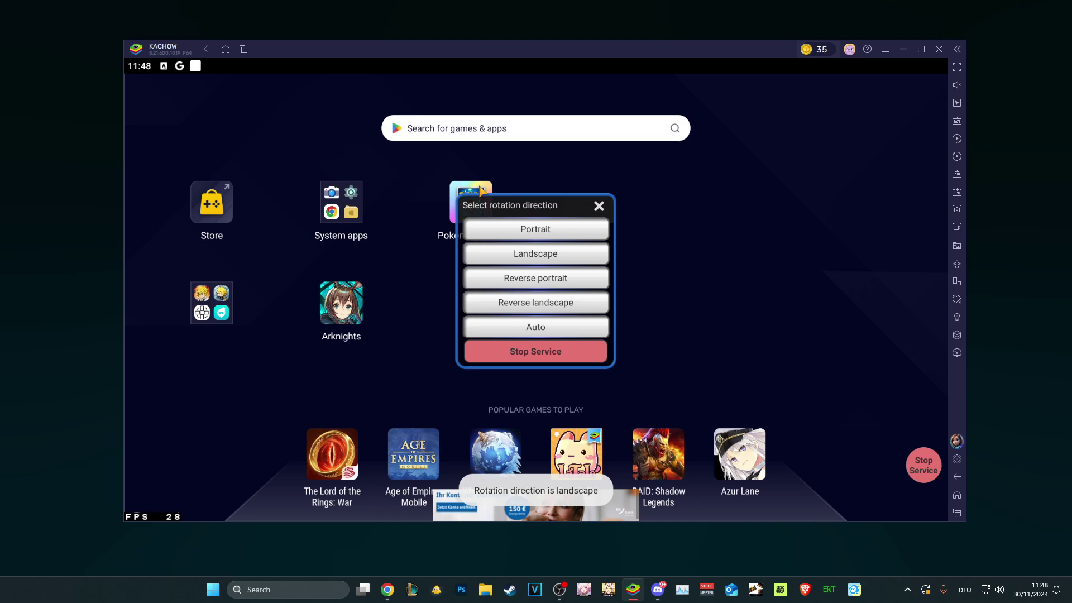
left_click(598, 206)
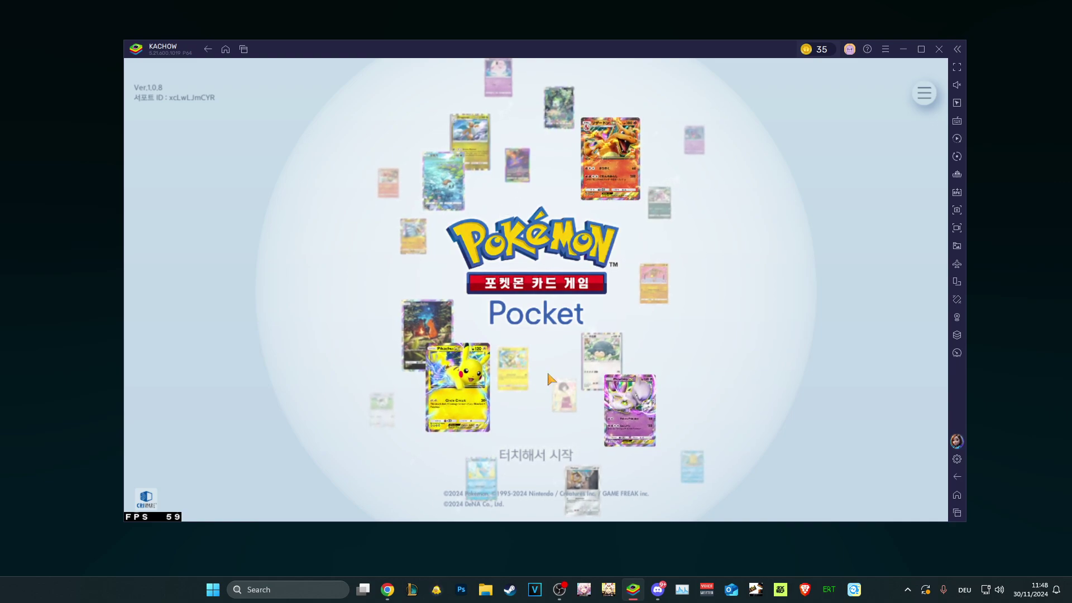
Start Pokémon TCG Pocket from its title screen and maximize the emulator window
left_click(548, 374)
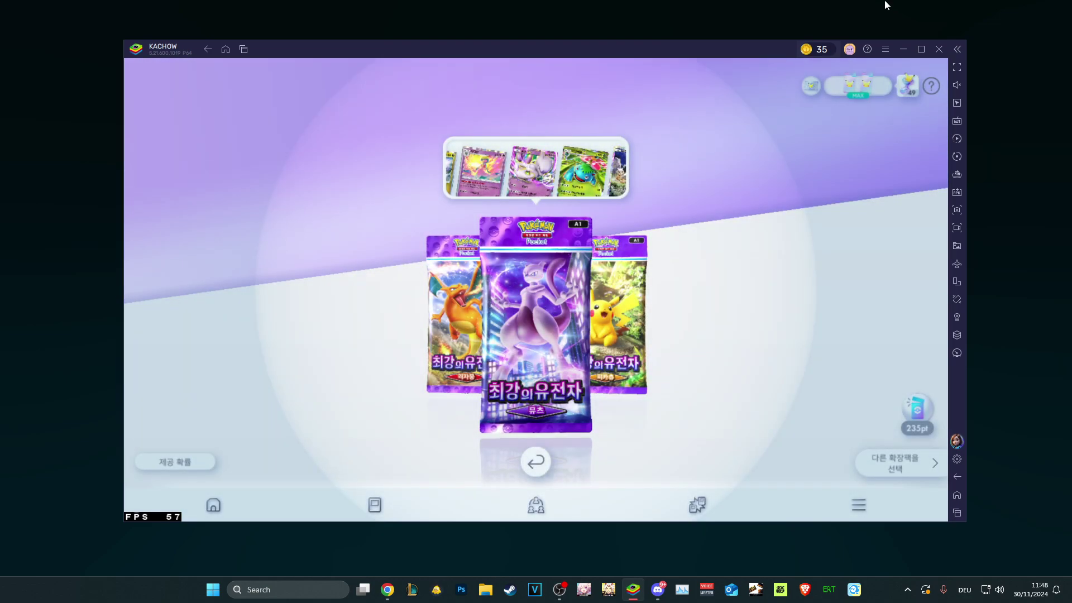
left_click(921, 49)
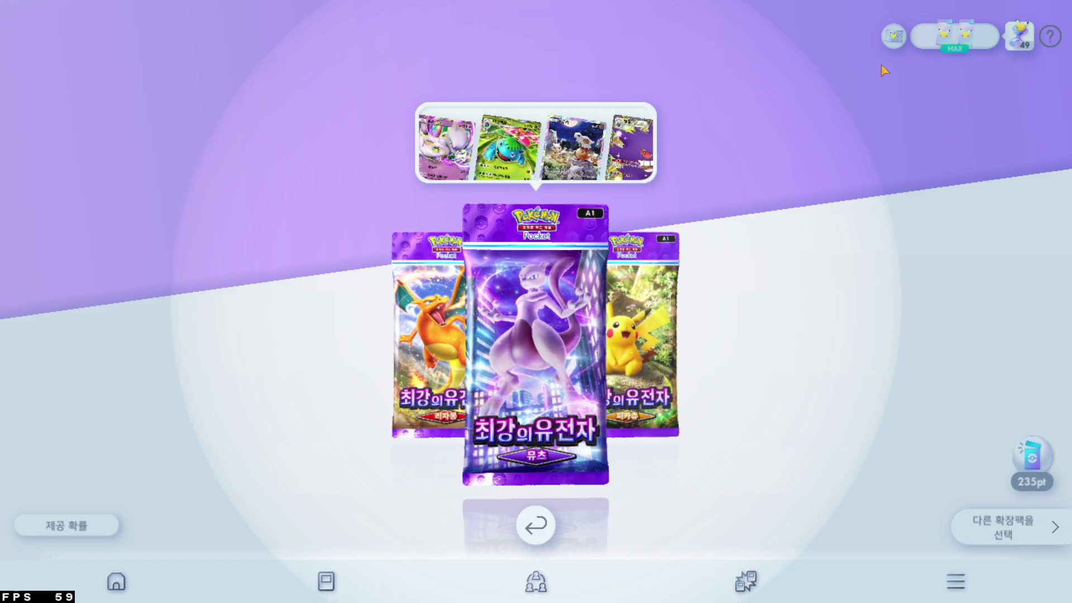
Select the Pikachu booster pack and proceed to the pack carousel
left_click(634, 319)
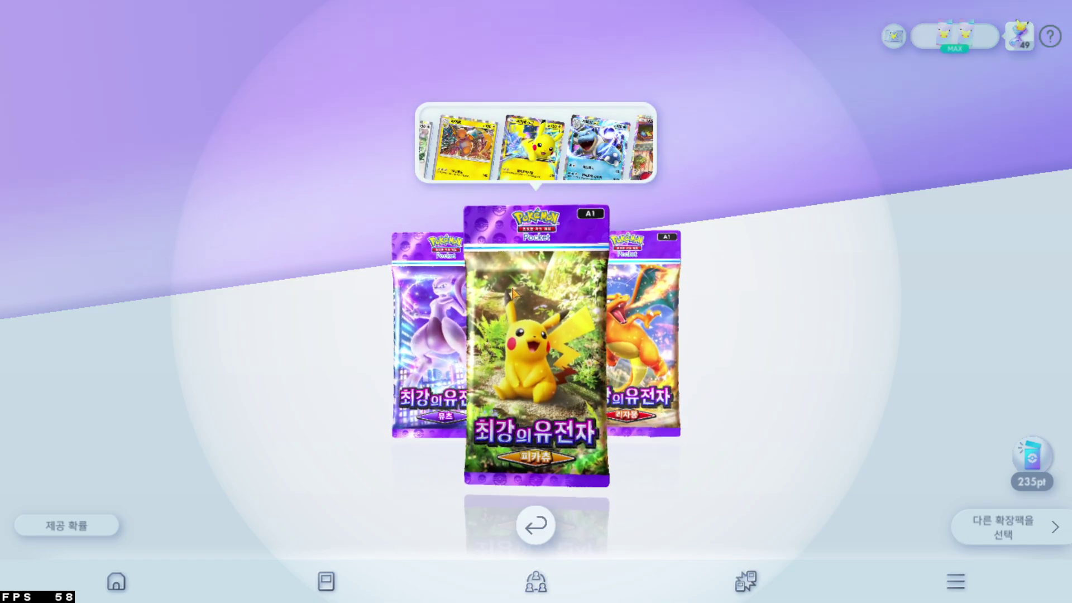
left_click(596, 324)
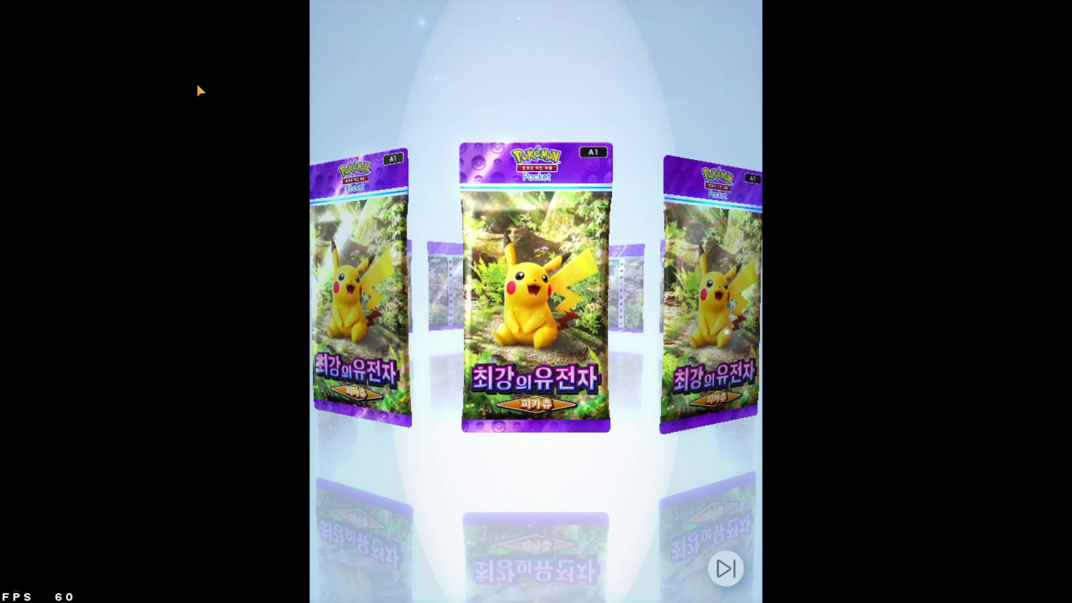
Open a Pikachu booster pack from the carousel, reveal its cards and continue past the opening results
left_click(502, 267)
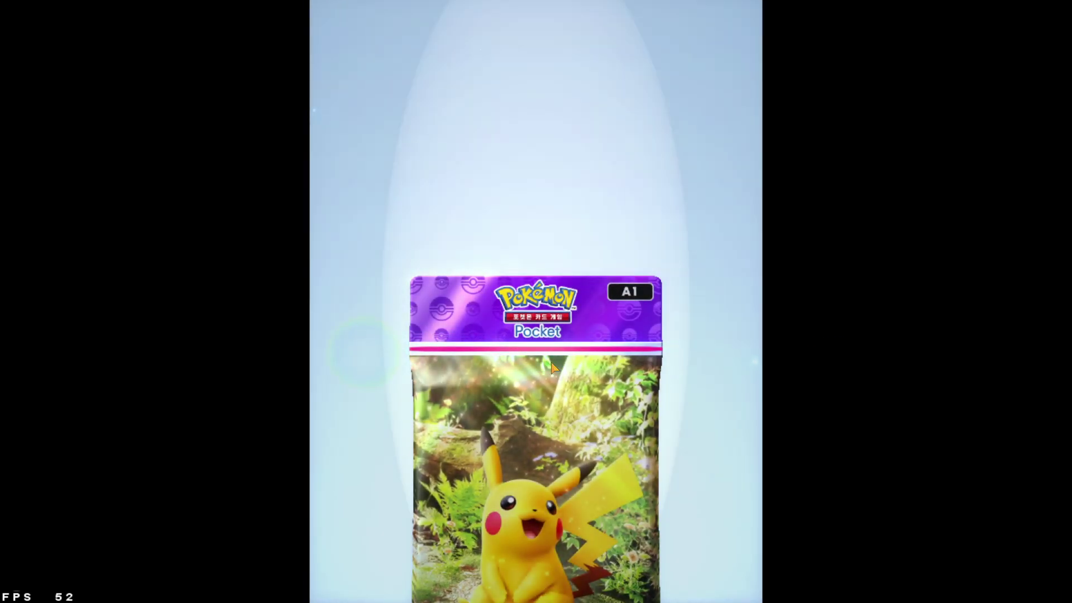
left_click_drag(552, 366, 921, 354)
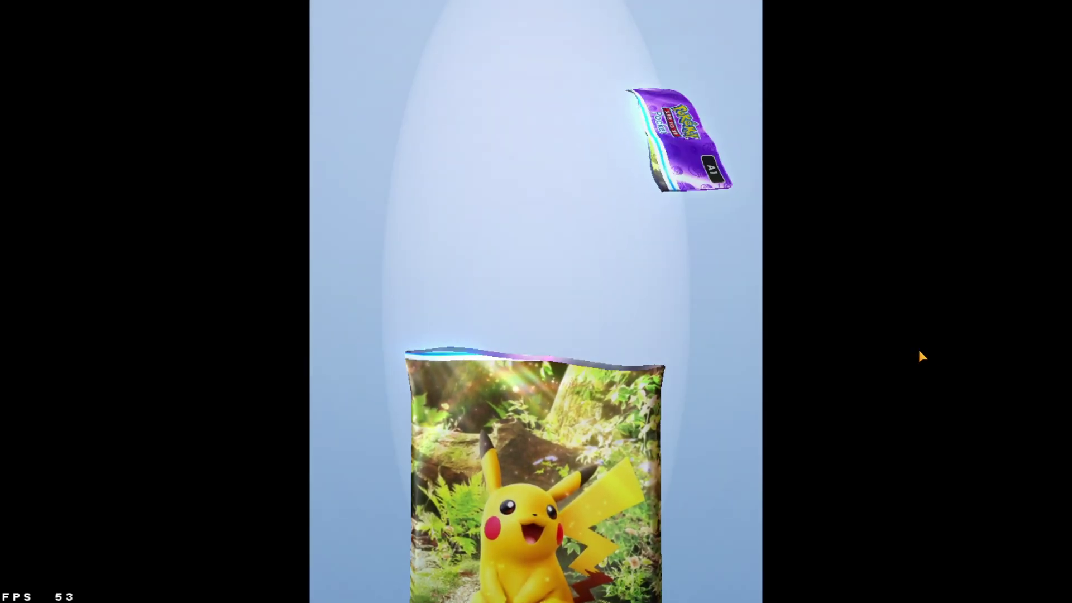
left_click(601, 328)
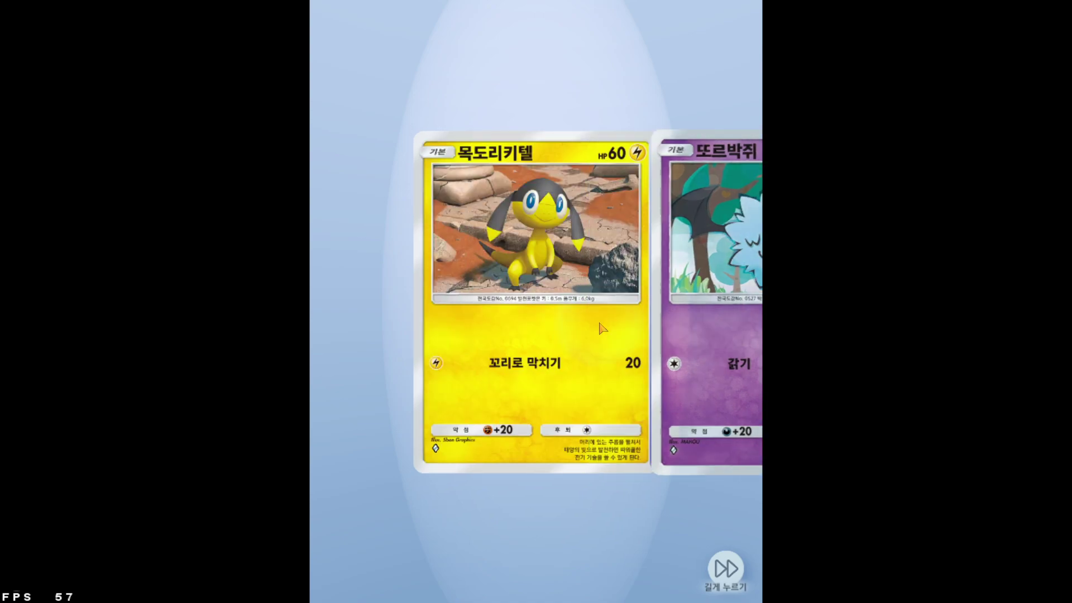
left_click(602, 328)
left_click(601, 329)
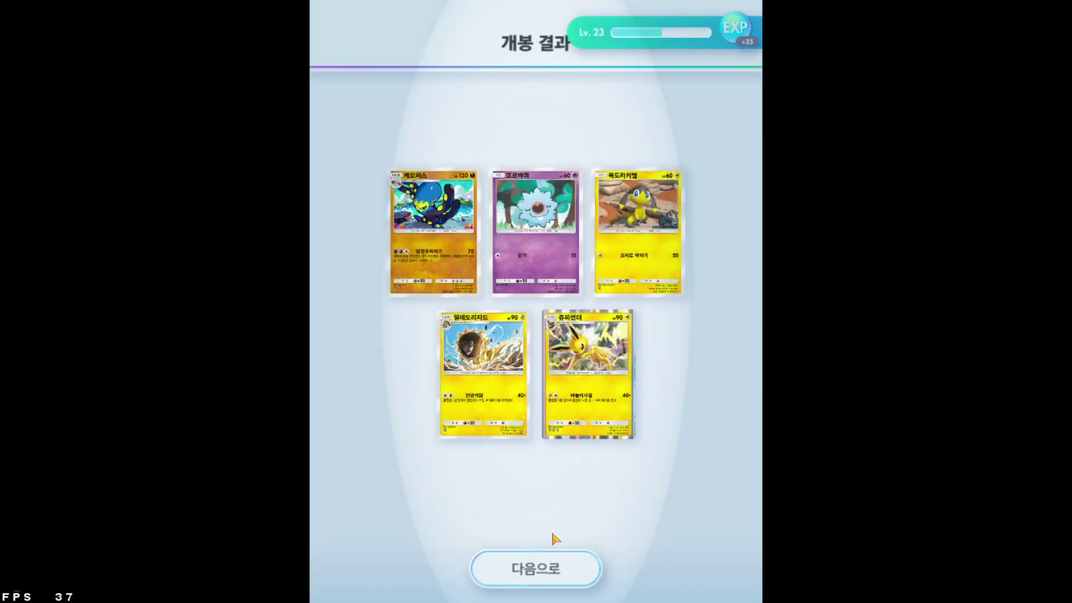
left_click(550, 568)
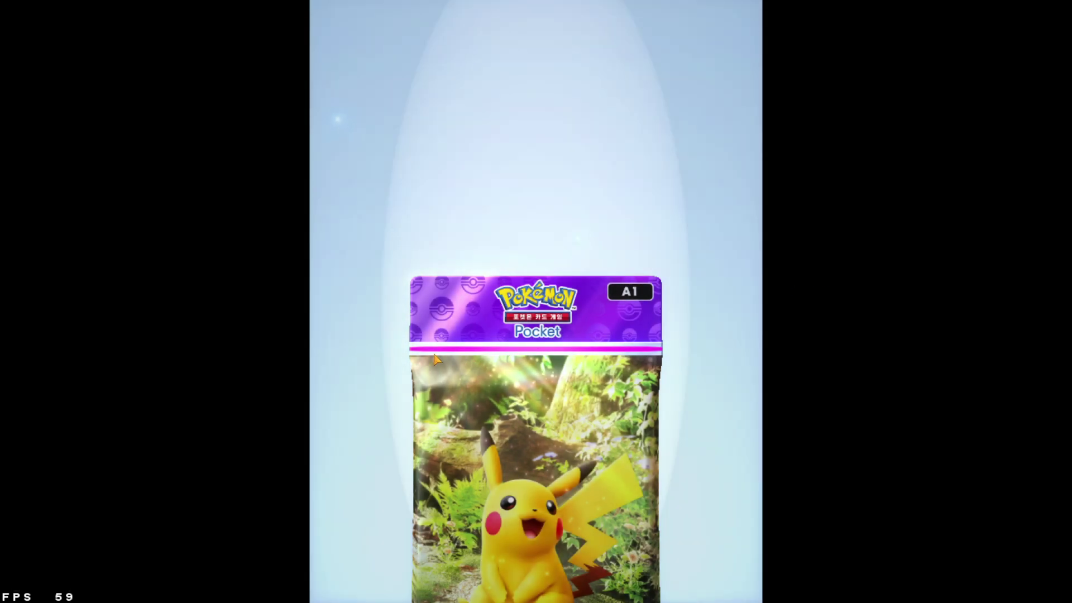
Tear open the second Pikachu booster pack, go through all its cards and leave the results page
left_click_drag(402, 347, 911, 385)
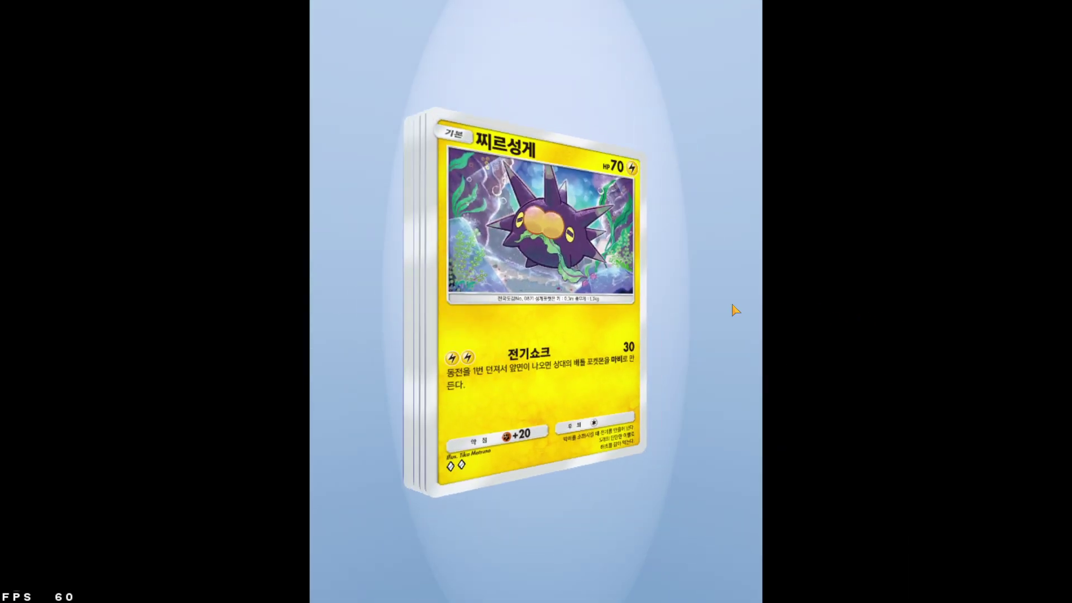
left_click(547, 293)
left_click(547, 293)
left_click(548, 293)
left_click(547, 293)
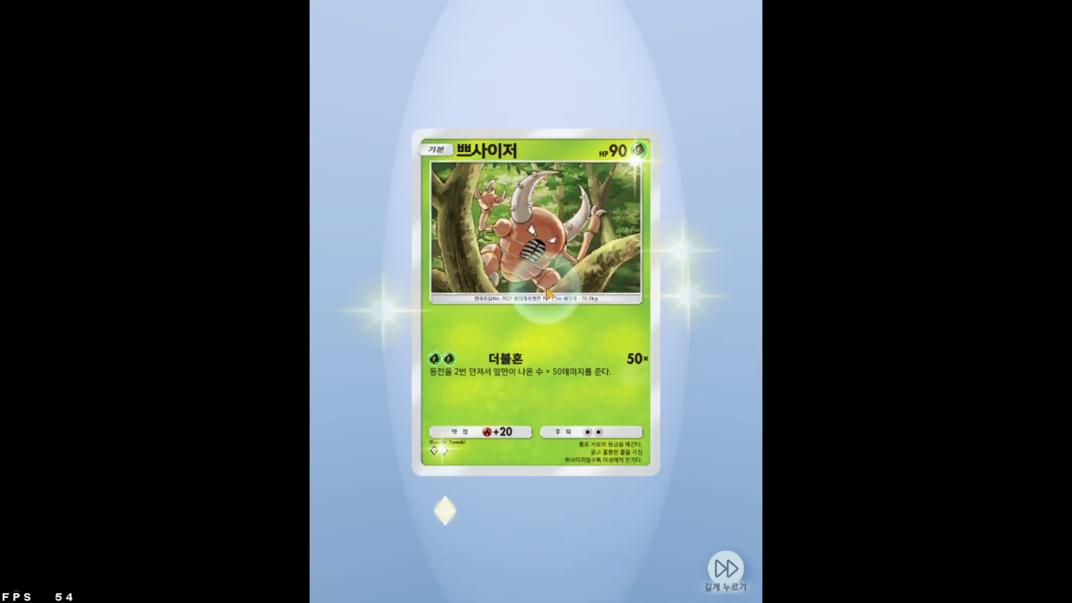
left_click(546, 292)
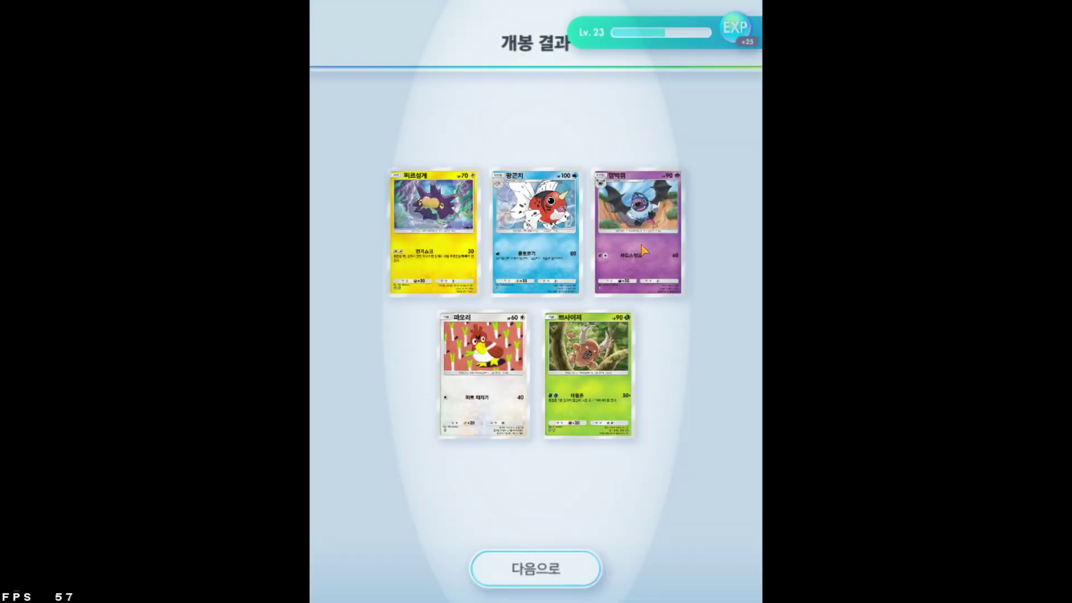
left_click(530, 567)
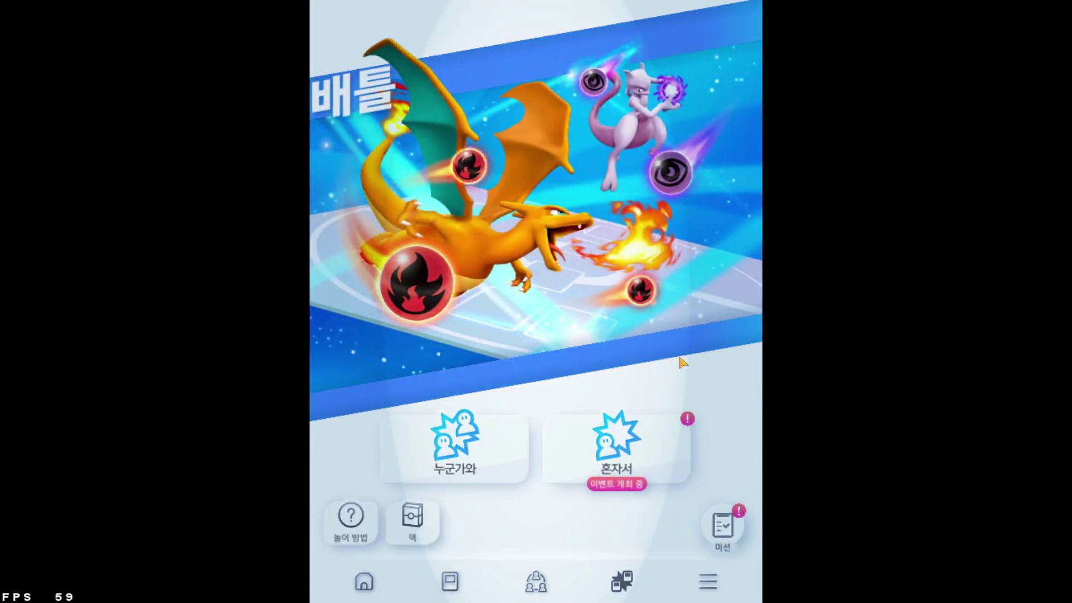
Claim all daily mission rewards and the bonus hourglass item, close the missions and go to the game's home page
left_click(725, 523)
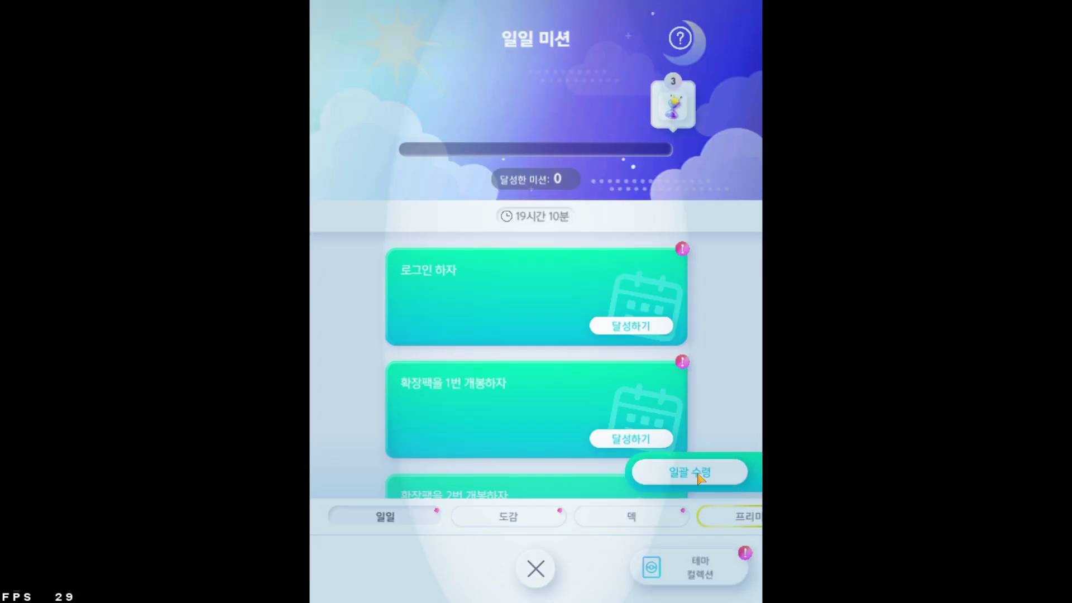
left_click(698, 475)
left_click(674, 106)
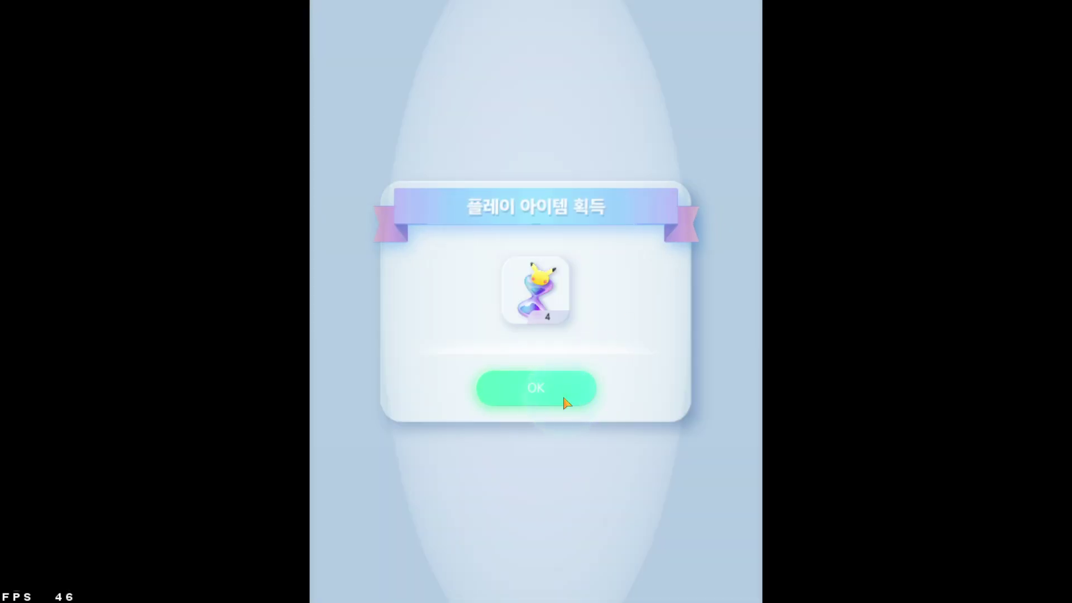
left_click(567, 403)
left_click(543, 572)
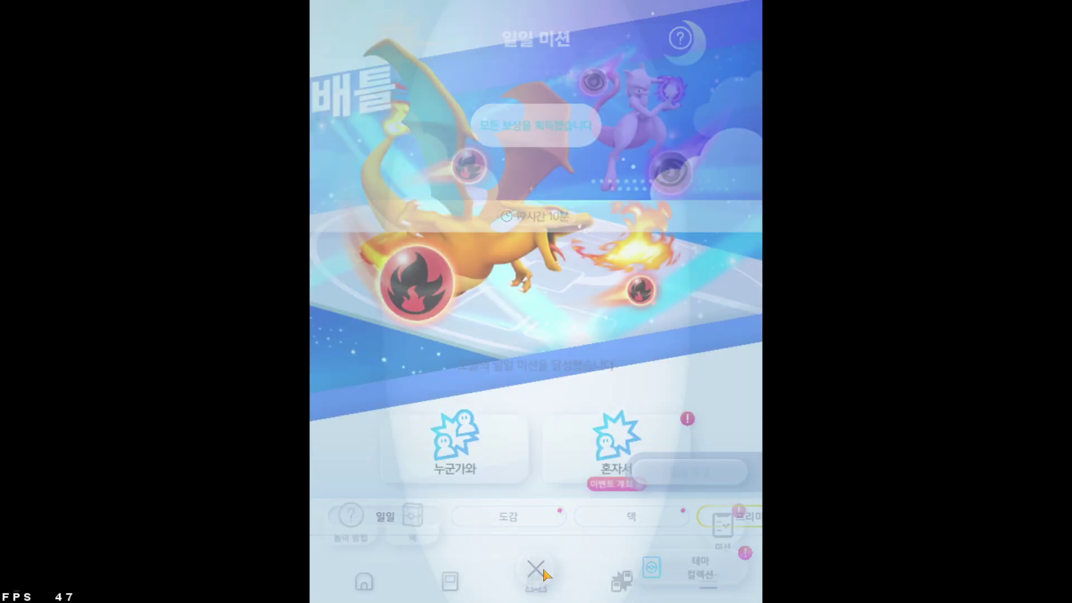
left_click(363, 584)
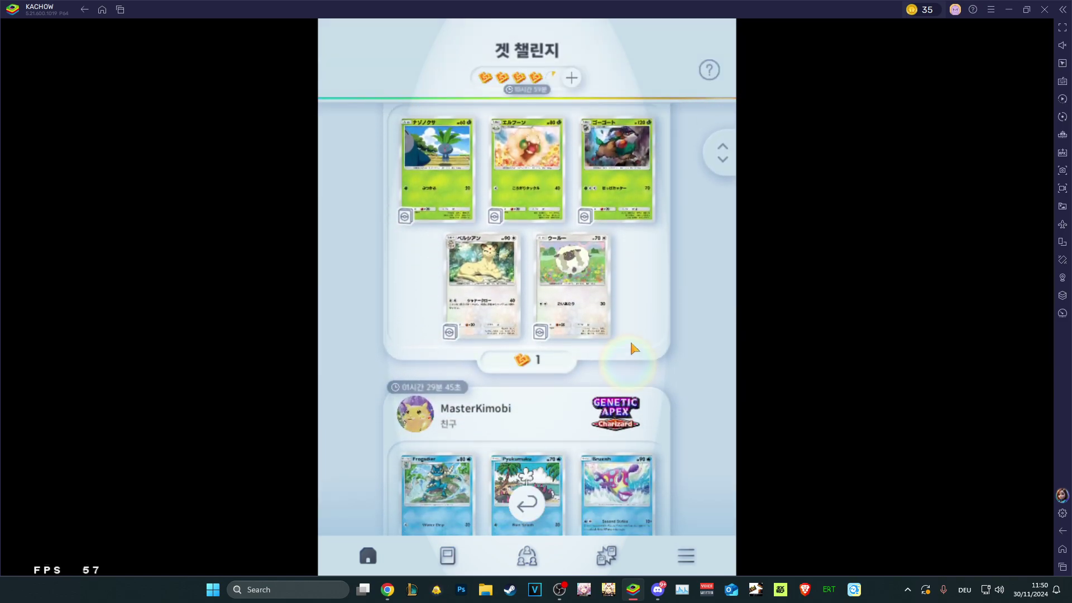
Browse the available Wonder Pick offers, preview the one containing Dragonite and return to the list
scroll(631, 416, "down", 15)
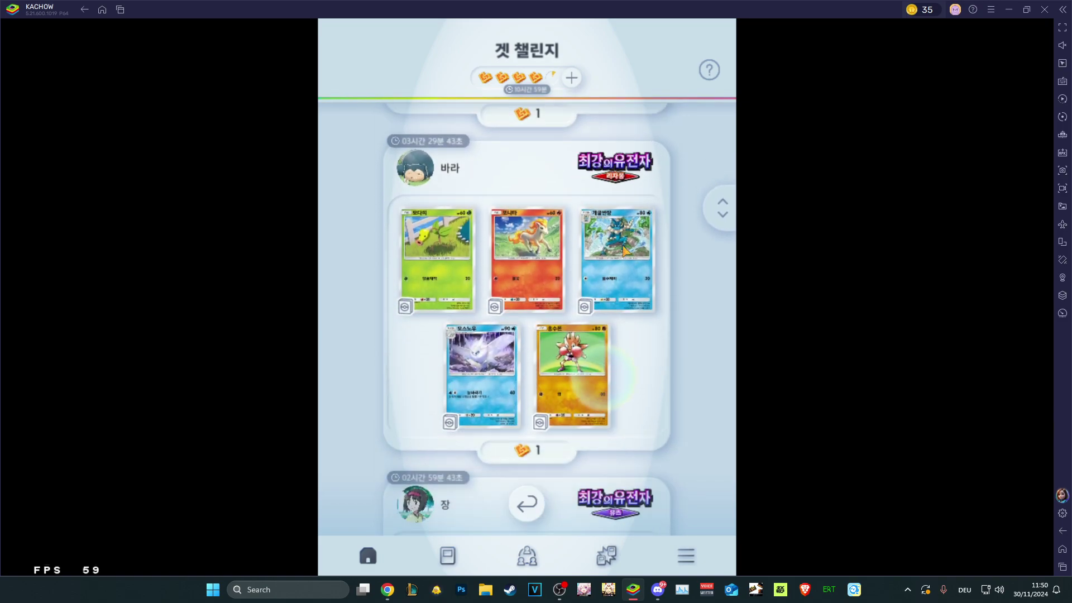
scroll(681, 110, "down", 10)
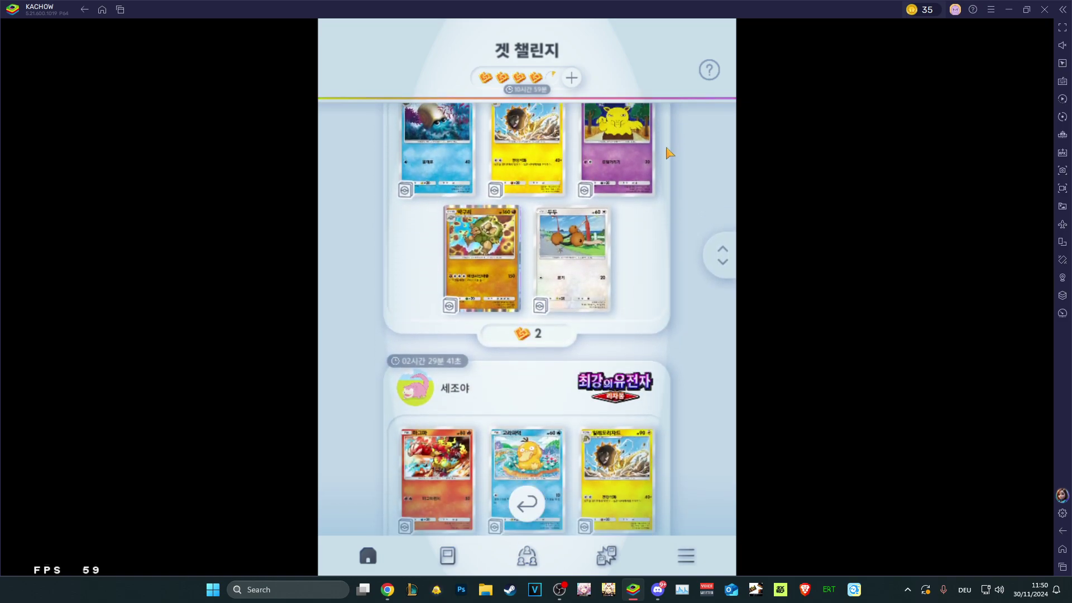
scroll(636, 190, "down", 10)
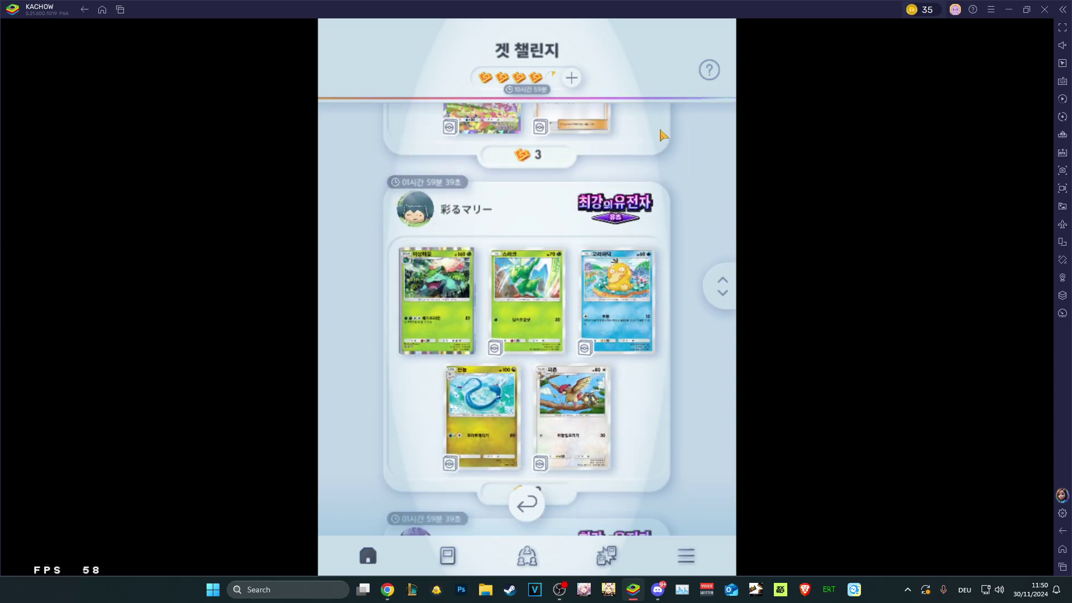
scroll(619, 272, "down", 10)
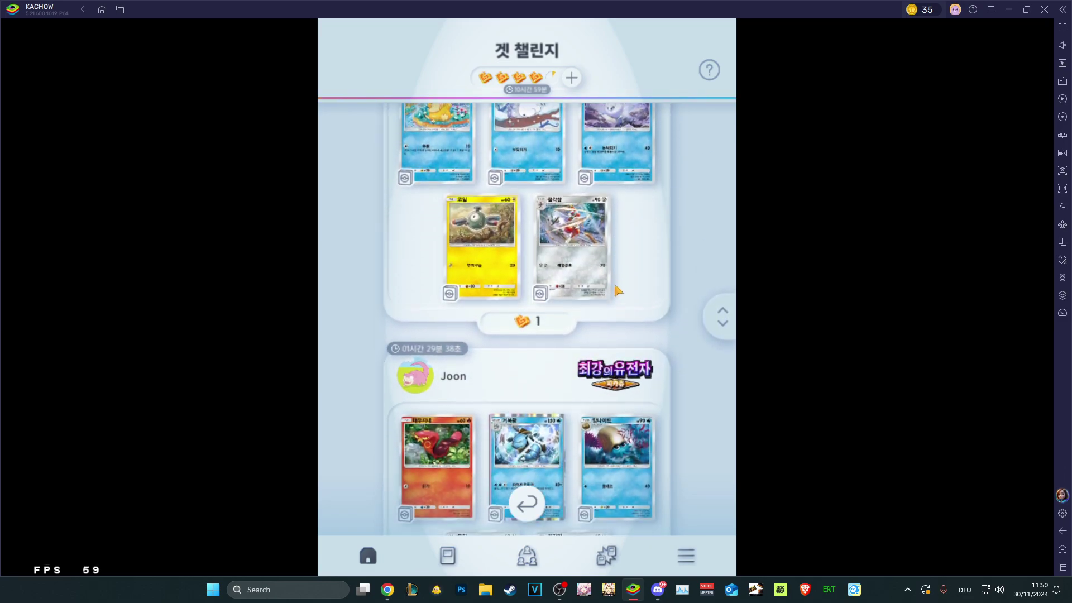
scroll(616, 111, "down", 10)
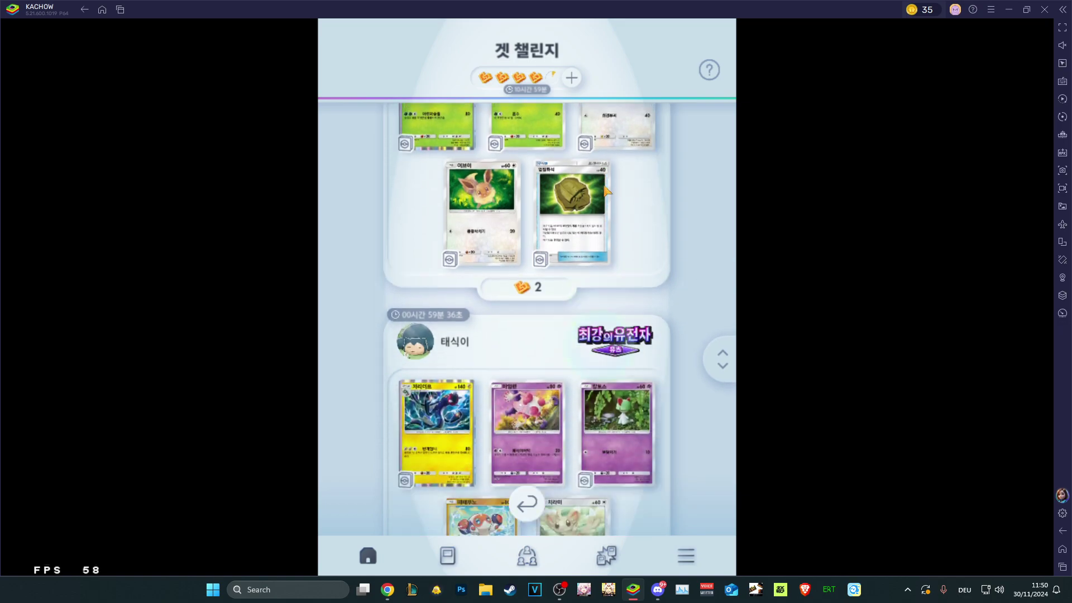
scroll(617, 238, "down", 5)
scroll(617, 237, "up", 1)
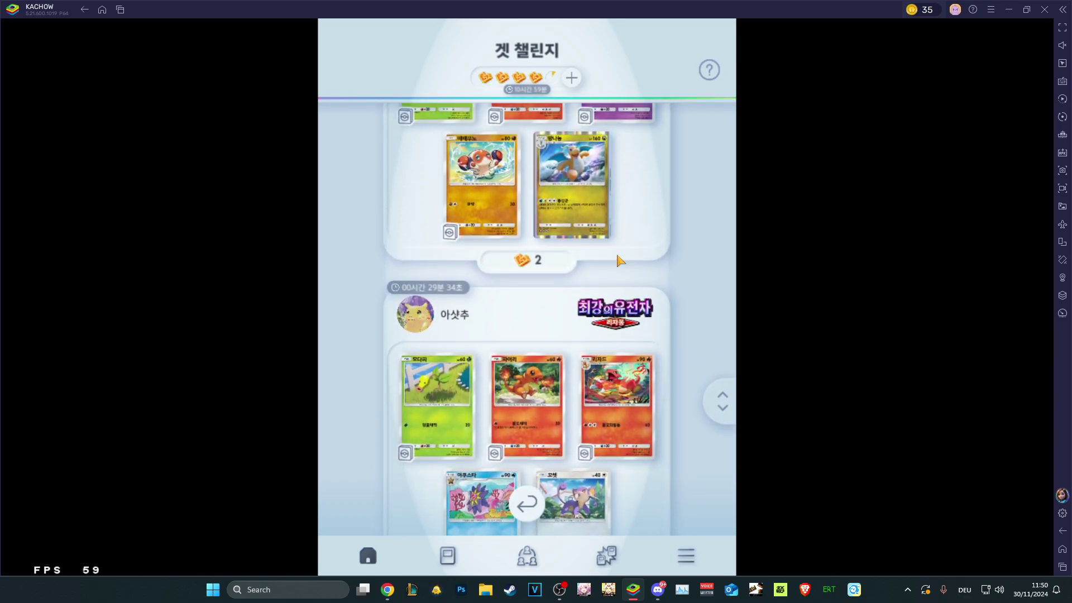
left_click(614, 234)
left_click(526, 543)
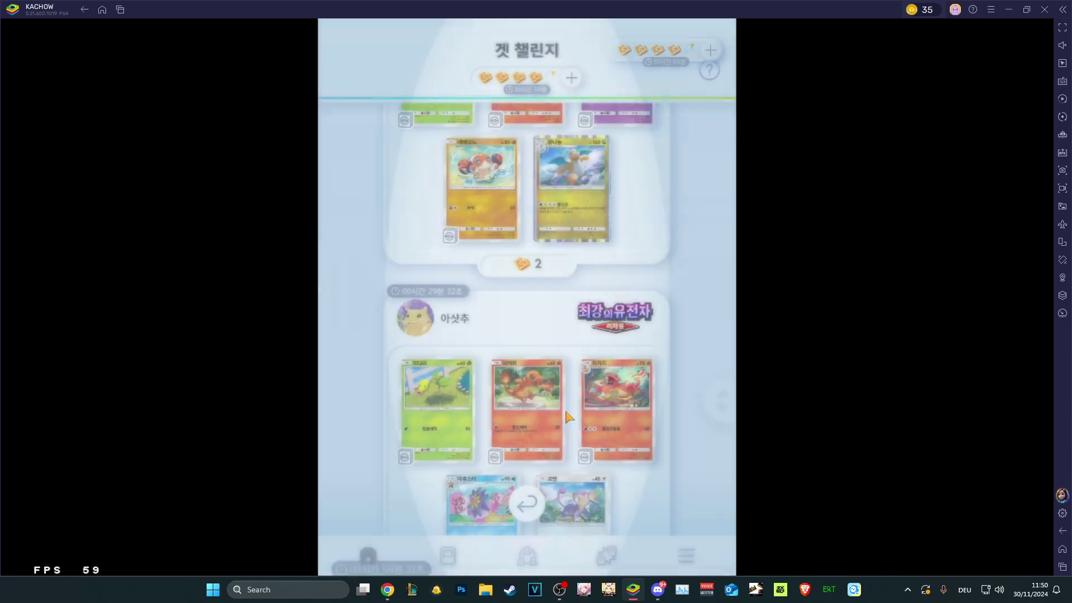
Examine the expired Wonder Pick offers at the end of the list
scroll(568, 186, "down", 10)
scroll(597, 185, "down", 10)
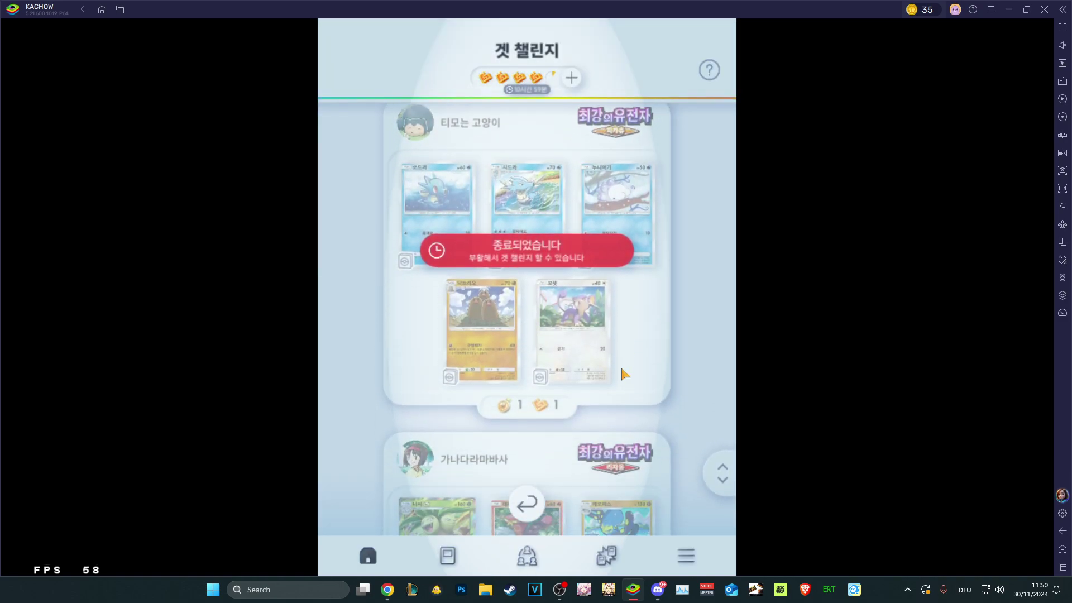
scroll(632, 119, "up", 10)
scroll(646, 420, "up", 3)
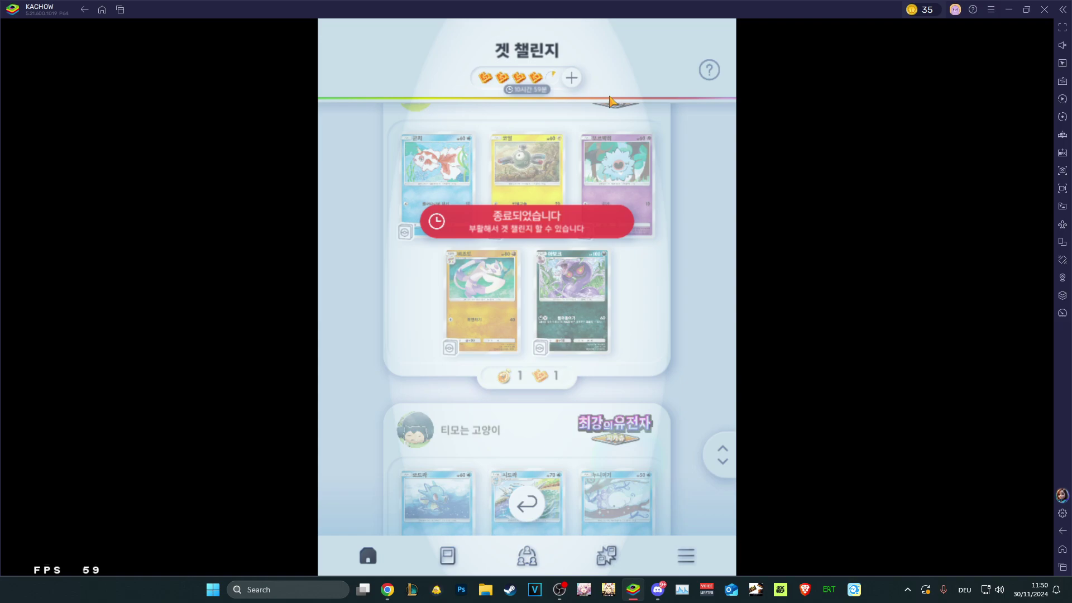
scroll(614, 380, "down", 10)
scroll(595, 337, "down", 10)
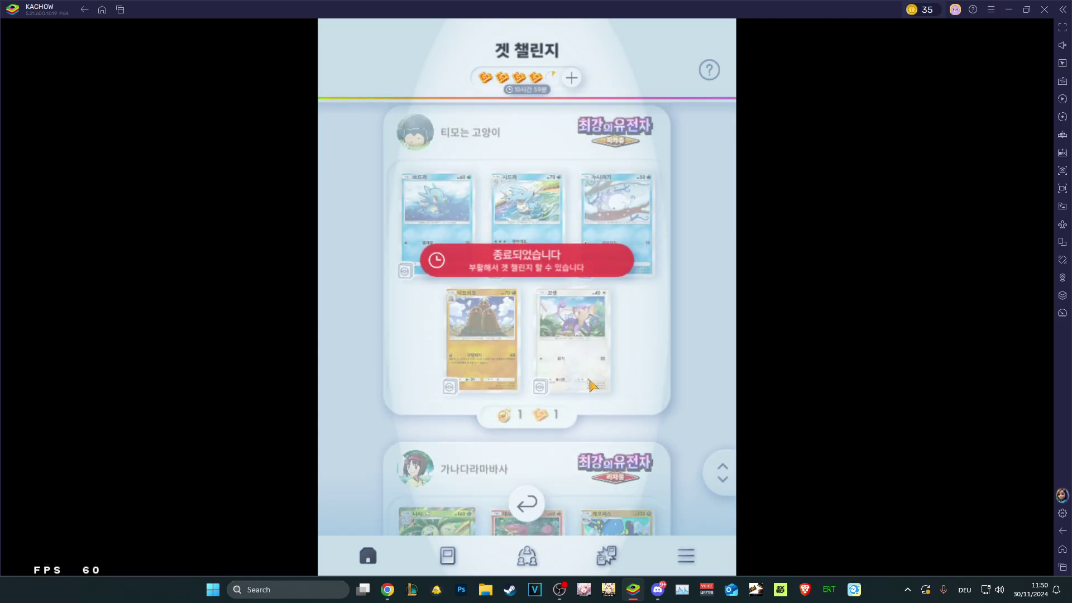
Wonder Pick from the offer containing Dragonite, choosing the second card in the lower row, and continue past the challenge results
scroll(596, 308, "up", 3)
scroll(597, 308, "up", 1)
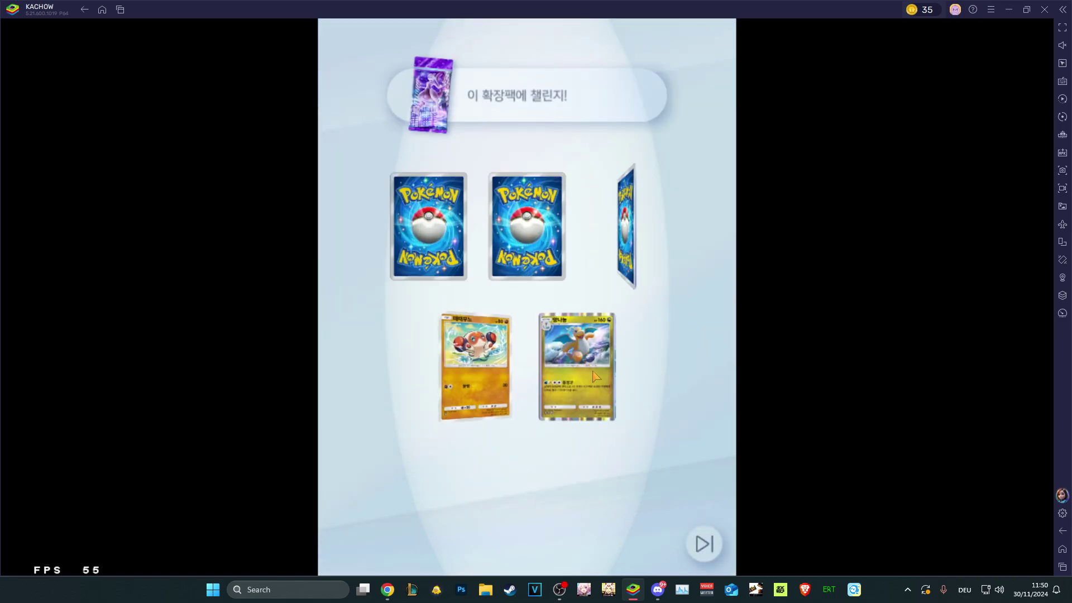
left_click(576, 365)
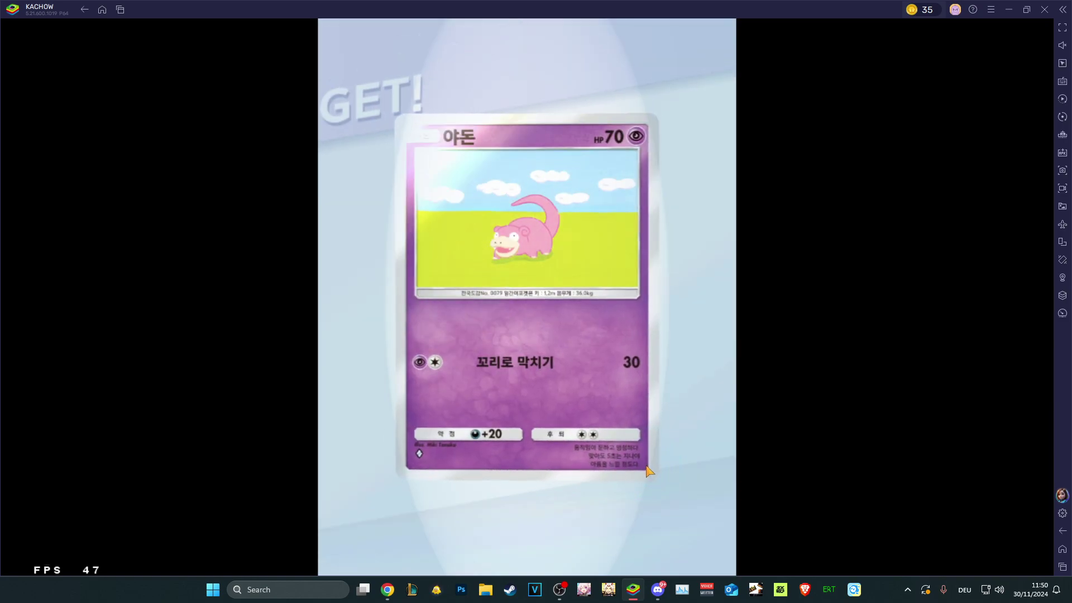
left_click(686, 443)
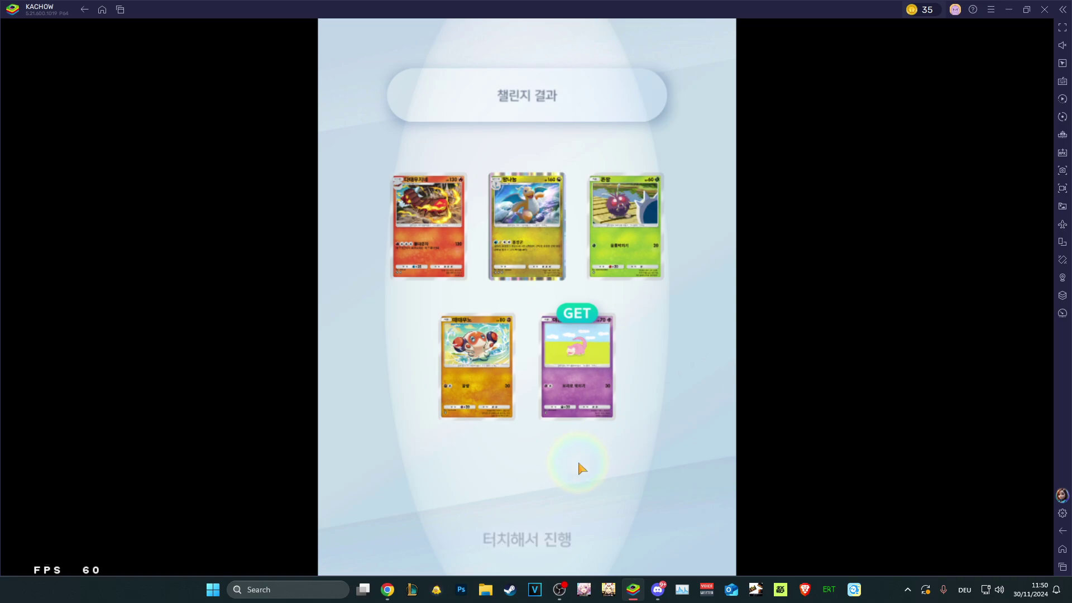
left_click(538, 470)
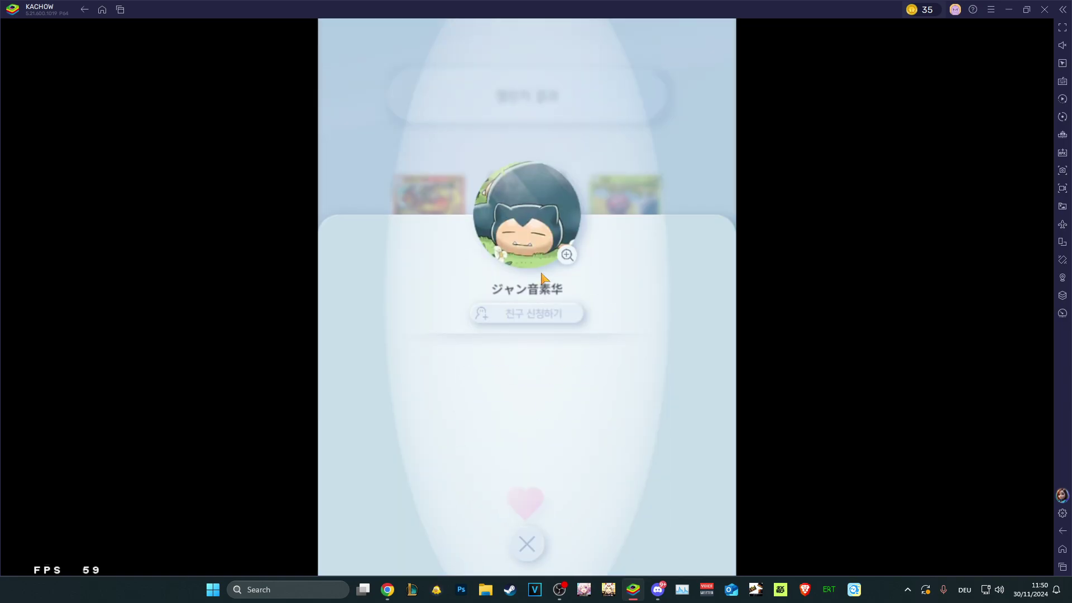